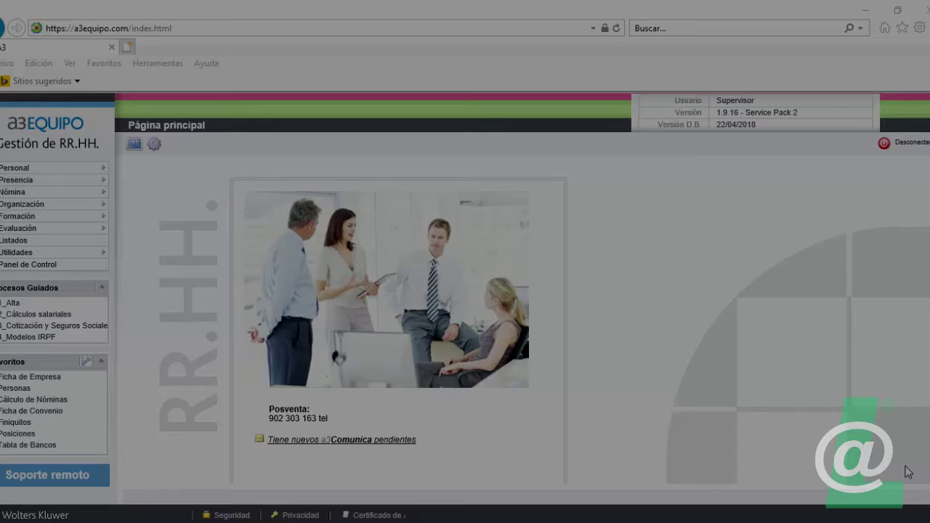
Start a new absence at Trabajador level in IT y Absentismos and assign it to company 405.
mouse_move(29, 183)
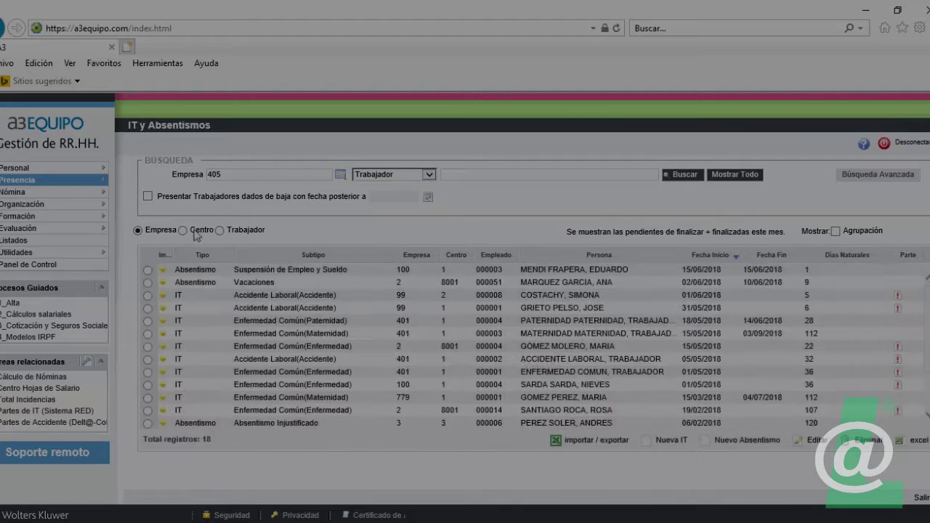
click(739, 442)
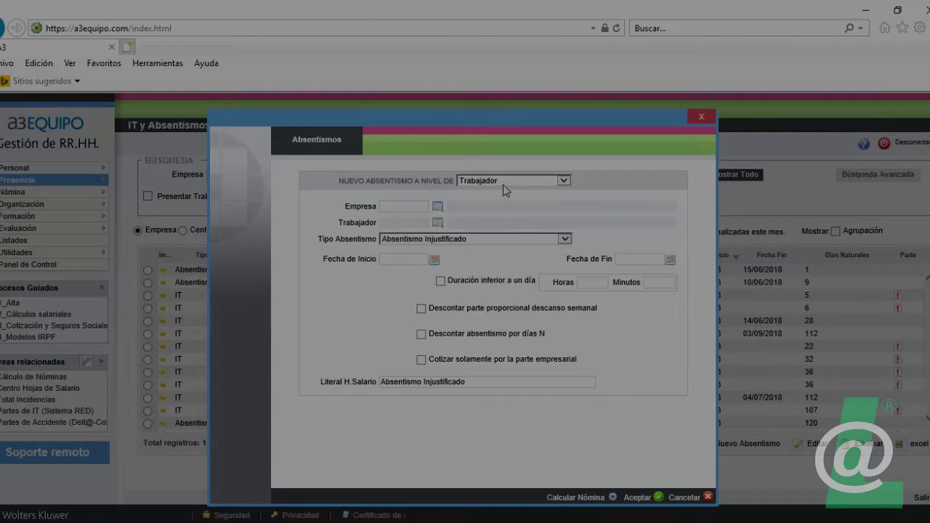
click(563, 180)
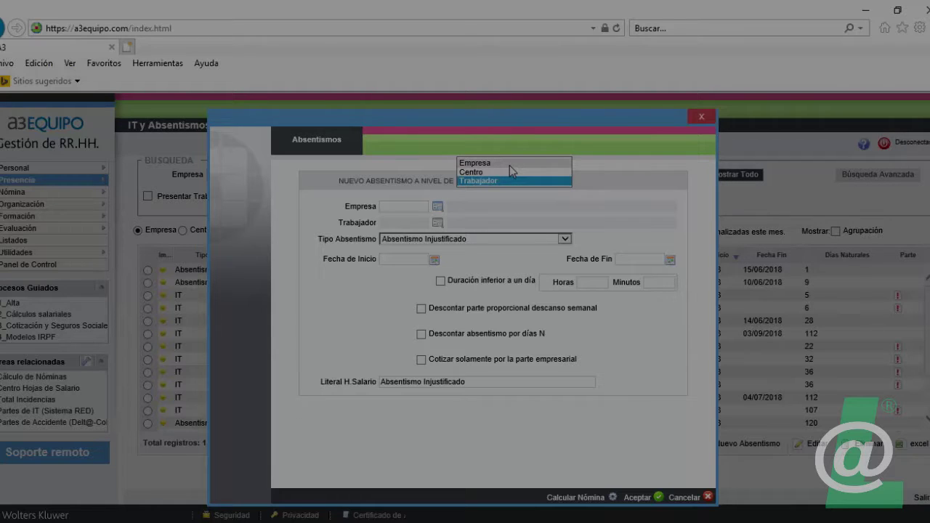
click(424, 206)
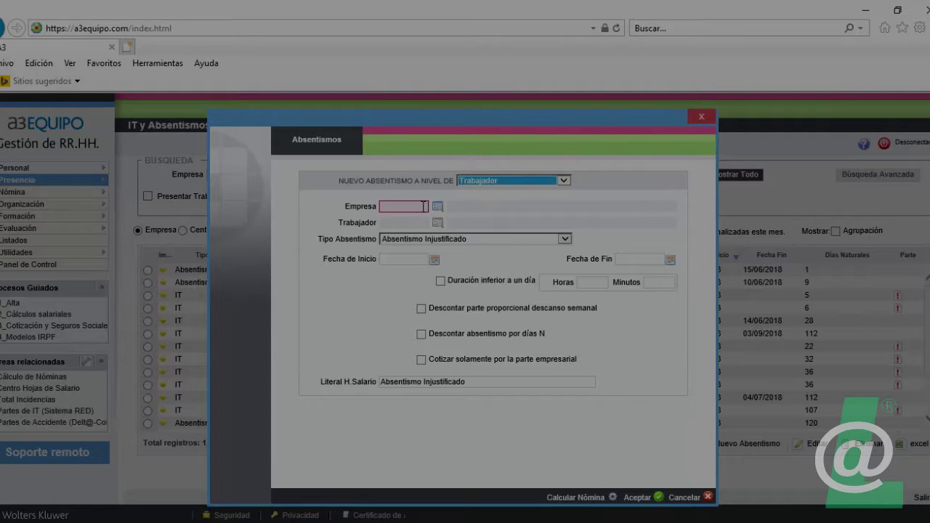
text(405)
key(Tab)
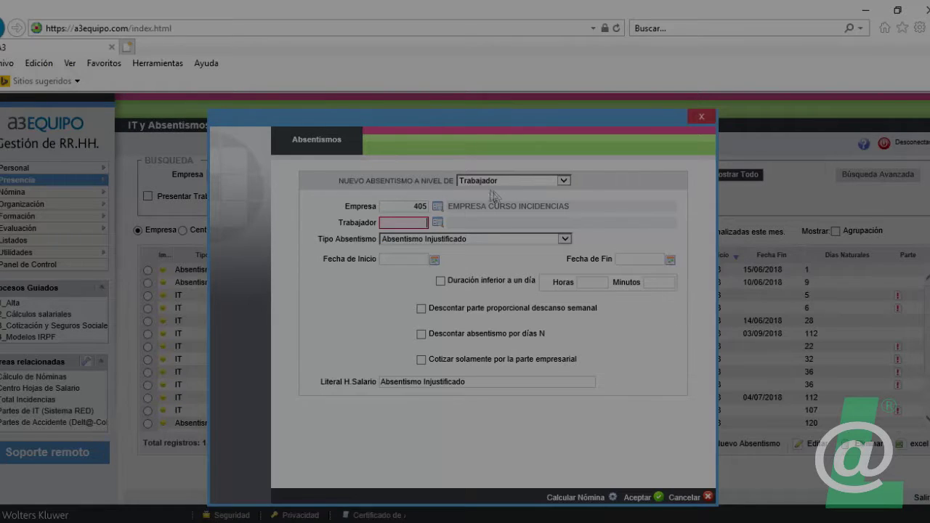
Assign the absence to the first worker in company 405's worker list.
click(439, 223)
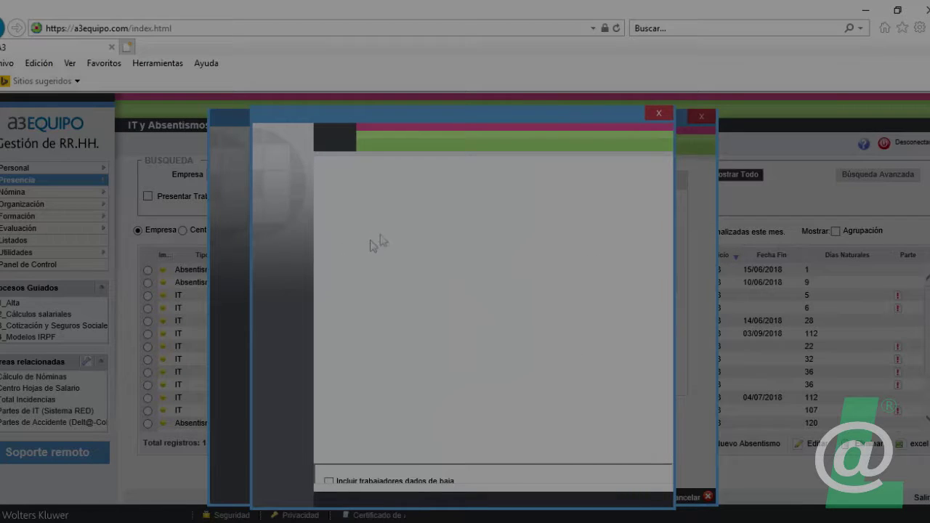
click(330, 227)
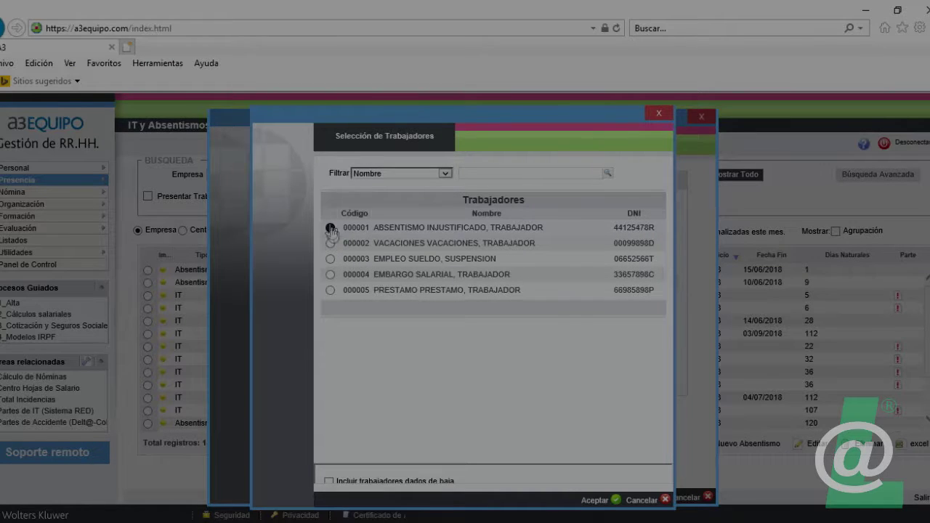
click(594, 500)
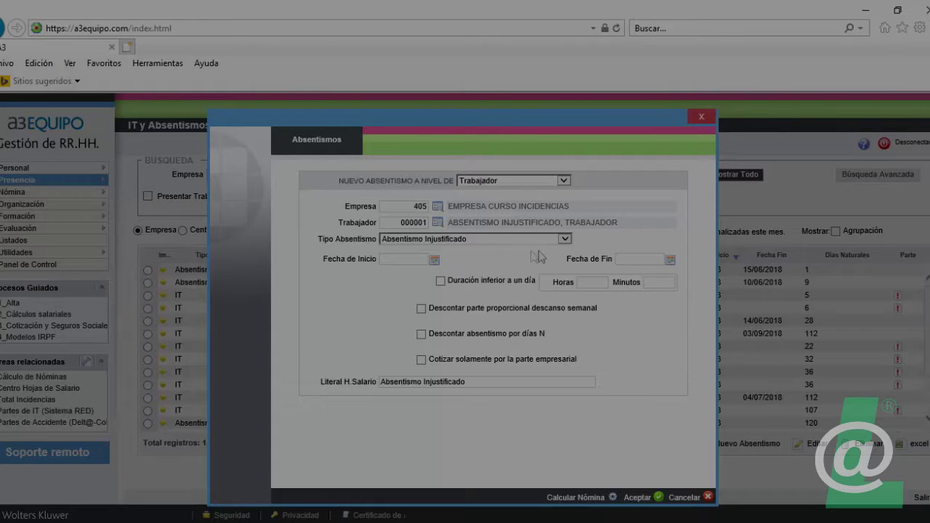
Set the absence type to Absentismo Injustificado with start and end dates of 02/05/2018.
click(566, 240)
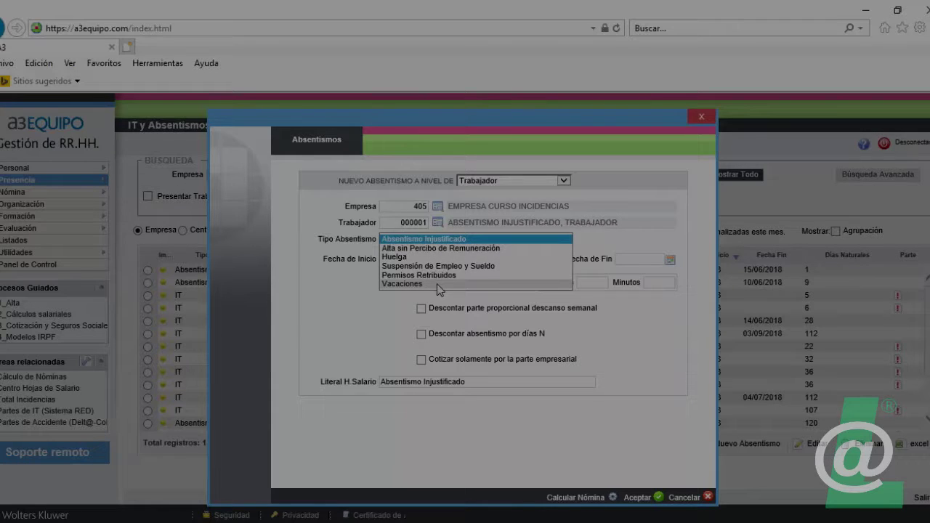
click(441, 240)
click(407, 259)
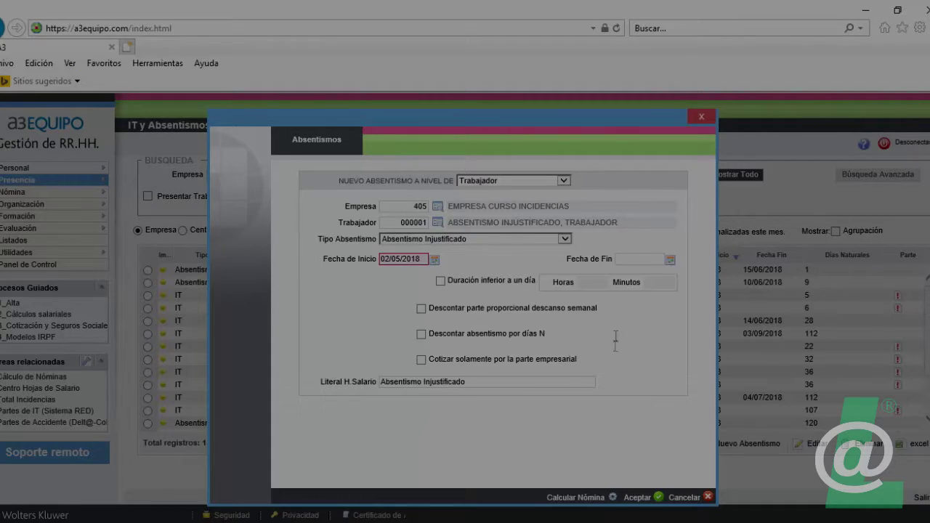
click(622, 259)
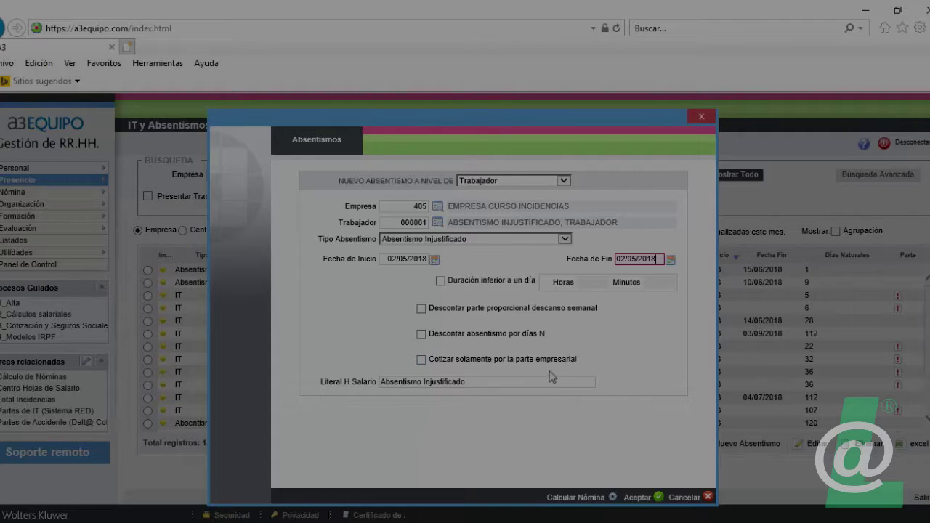
Enable Descontar absentismo por días N and enter Absentismo Injustificado as the Literal H.Salario.
click(420, 335)
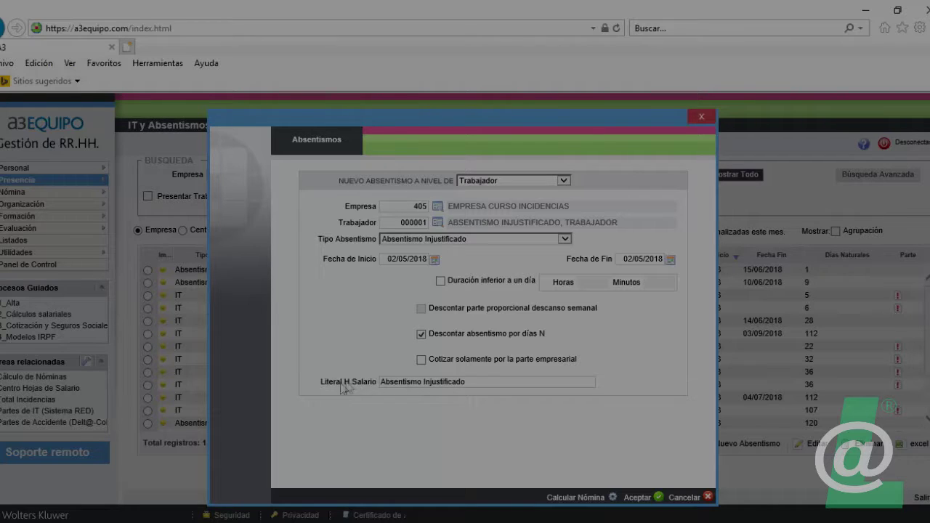
click(472, 383)
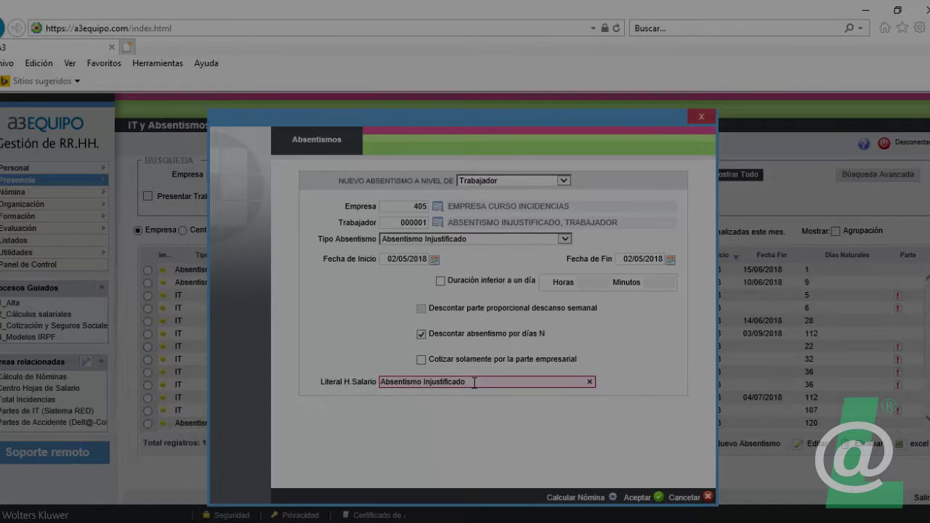
key(BackSpace)
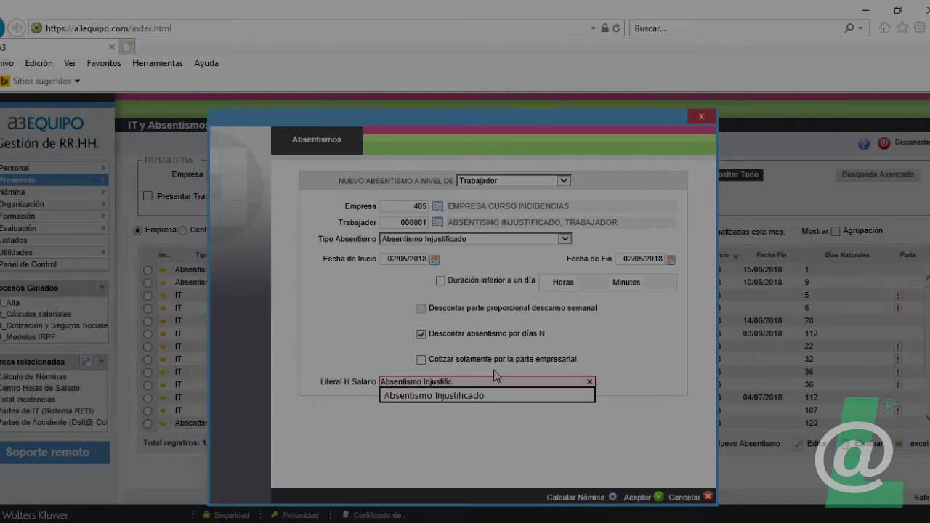
click(471, 395)
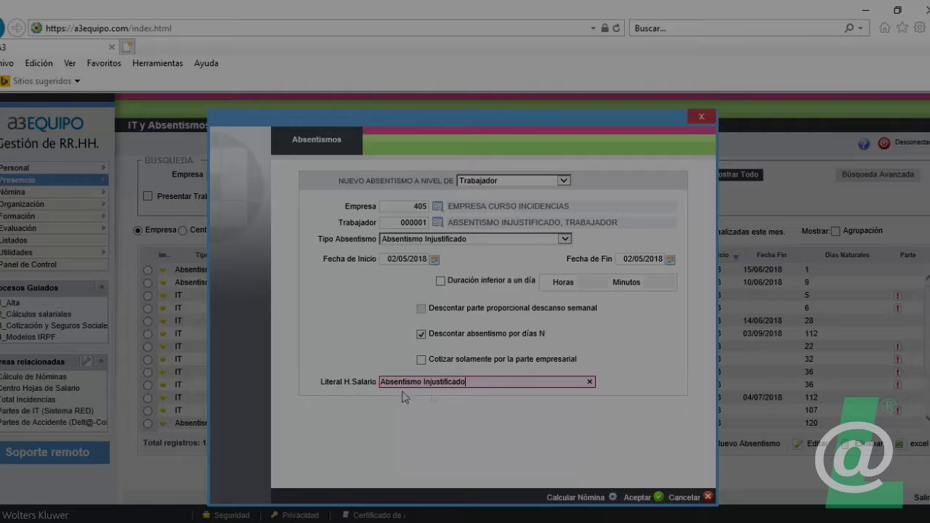
Calculate the worker's payroll from the absence as Paga mensual, and close the payslip and the absence form.
click(572, 499)
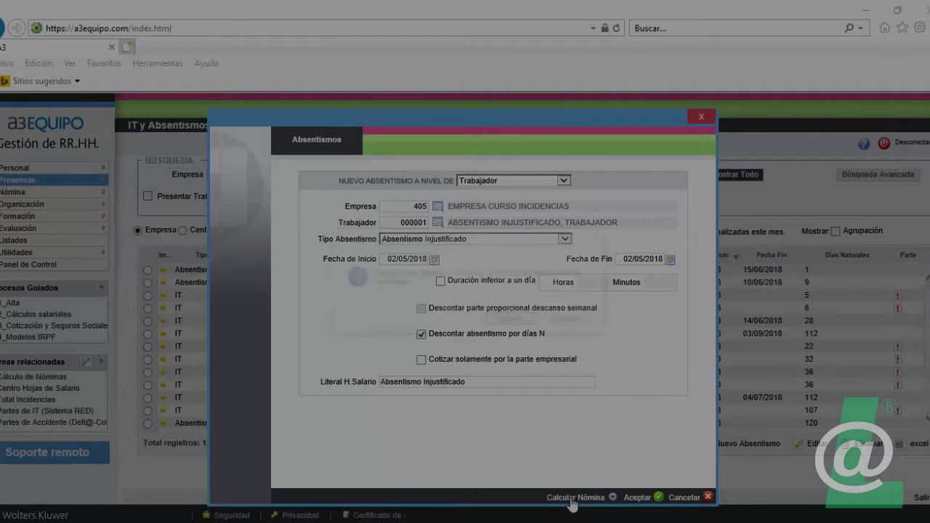
click(511, 320)
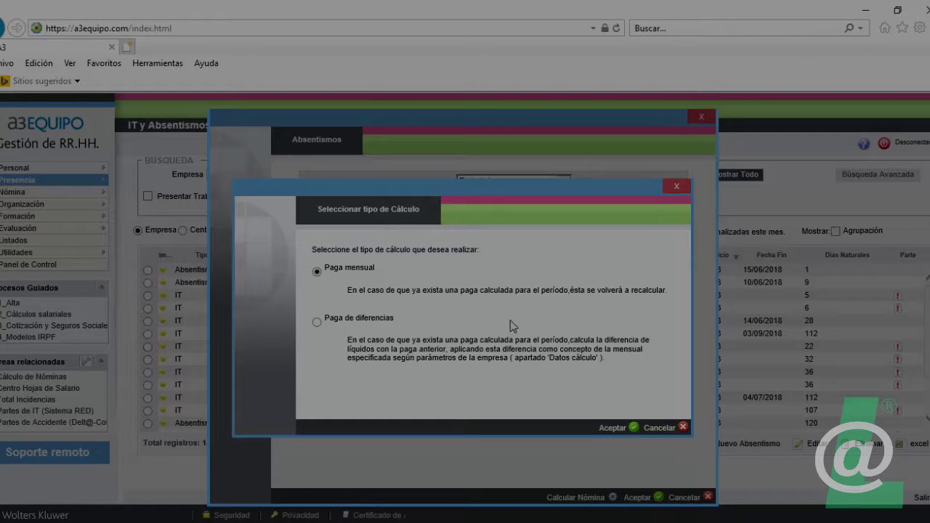
click(611, 429)
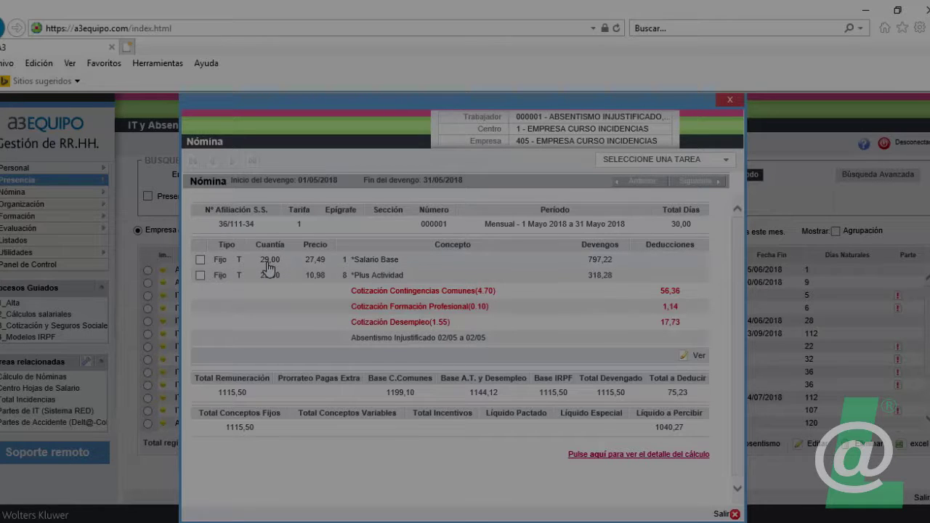
click(723, 515)
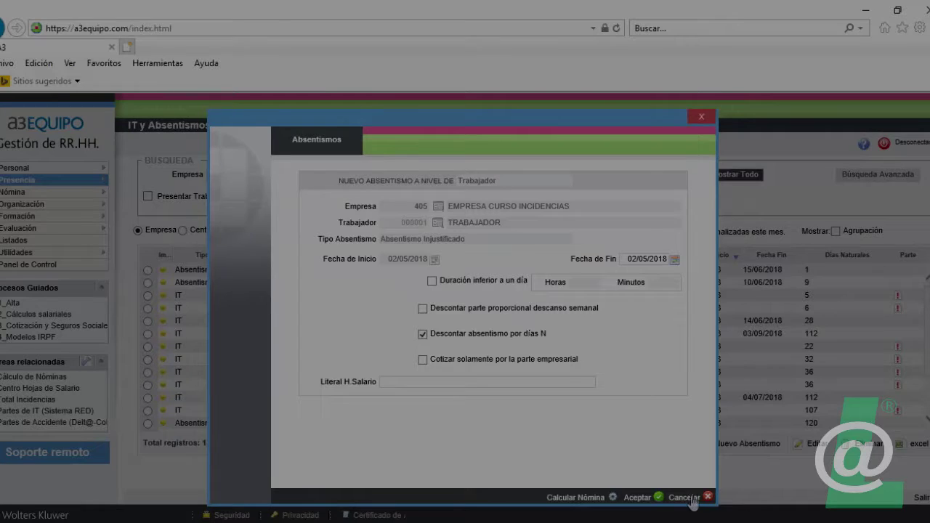
click(685, 497)
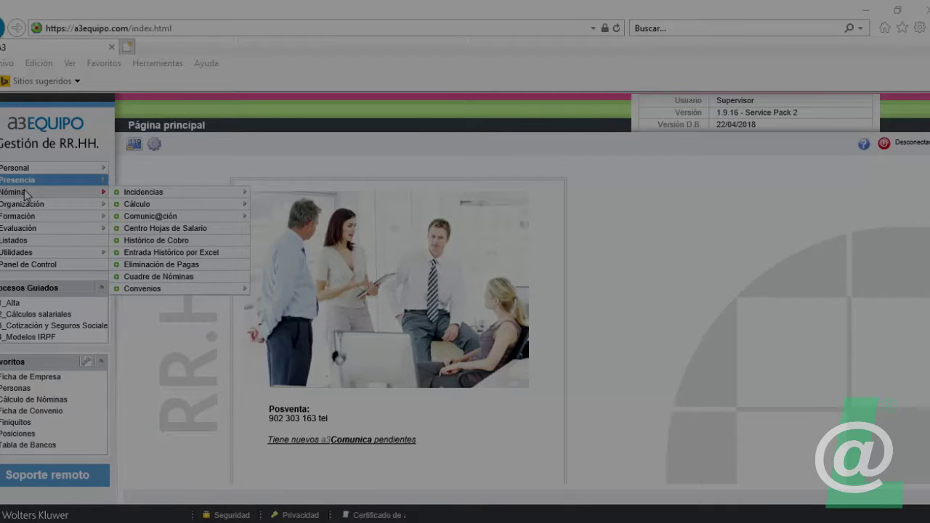
Open the Ficha de Empresa of company 405.
mouse_move(37, 206)
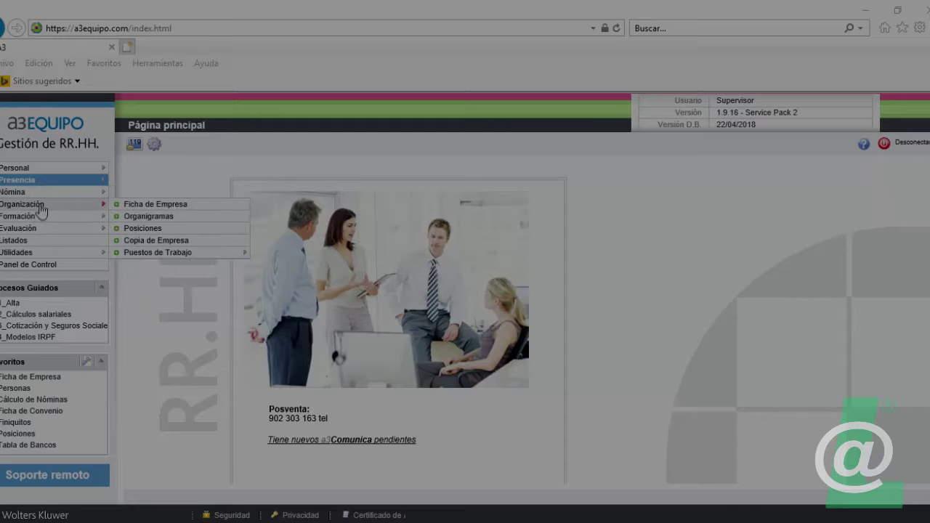
click(138, 207)
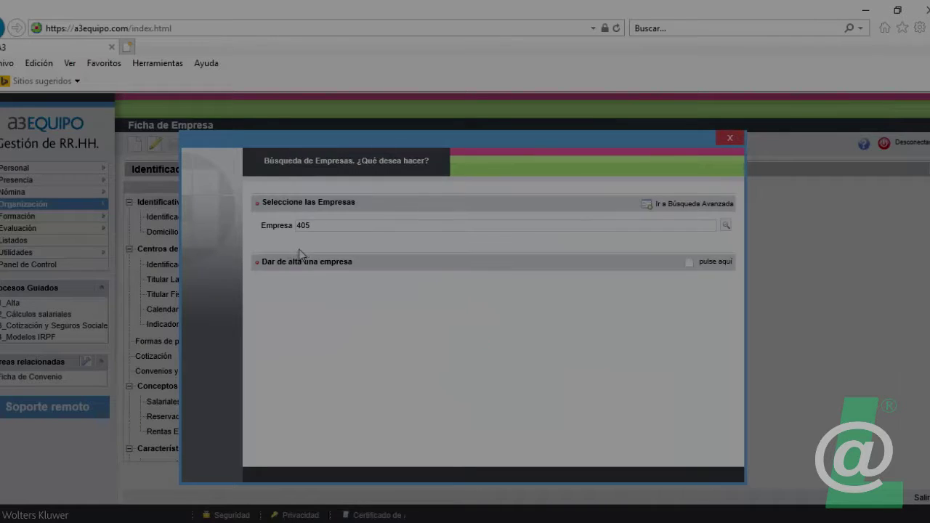
click(303, 250)
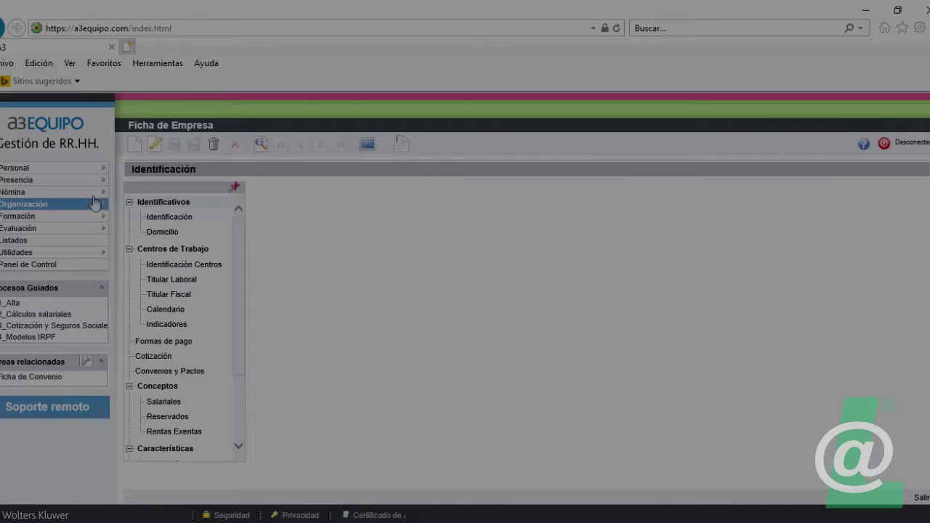
Show the Listados group of the company's Indicadores under Características.
scroll(234, 305, down, 3)
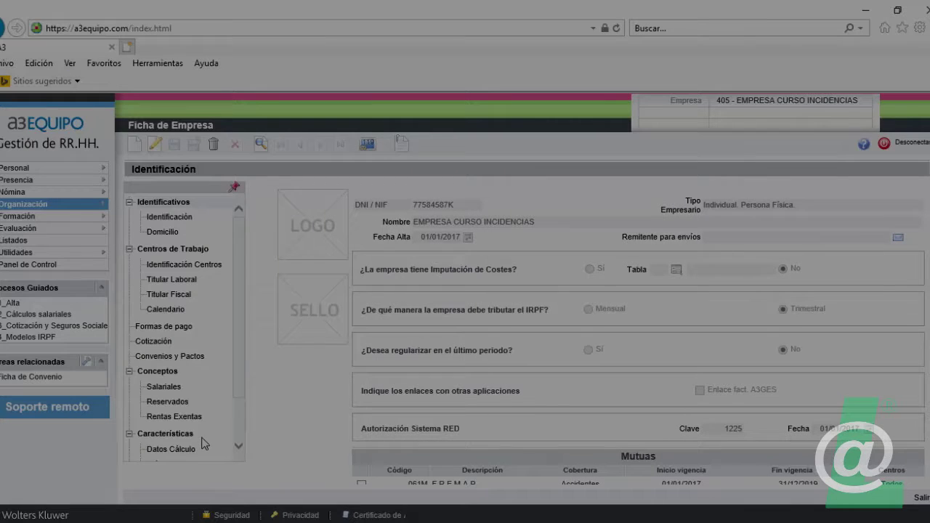
drag(234, 385, 235, 429)
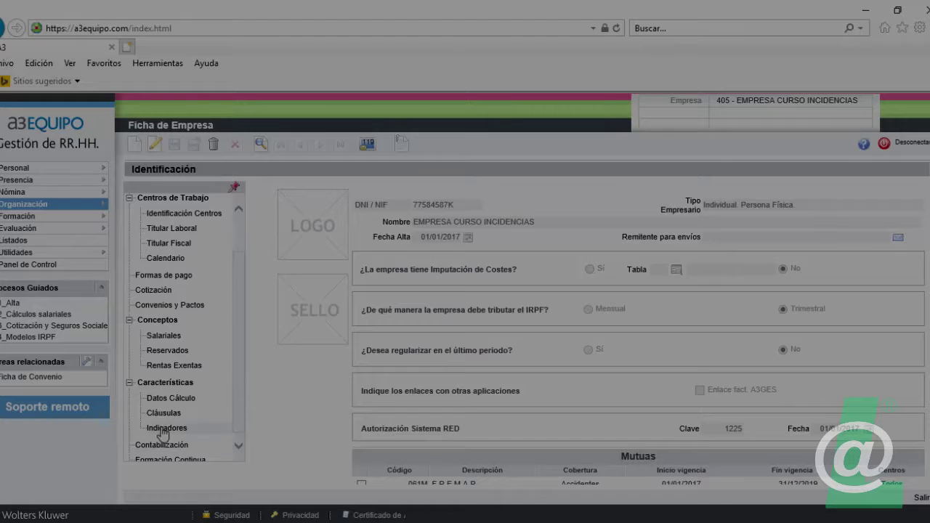
click(163, 430)
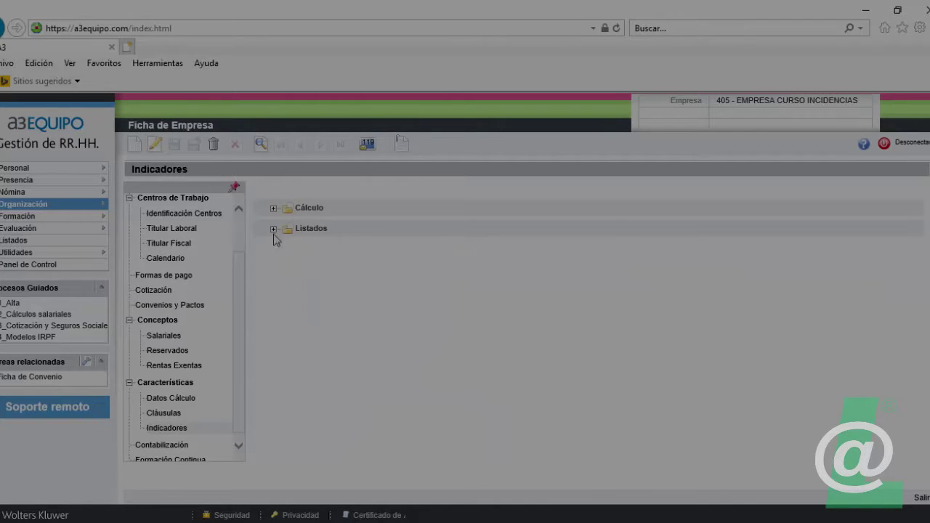
click(310, 230)
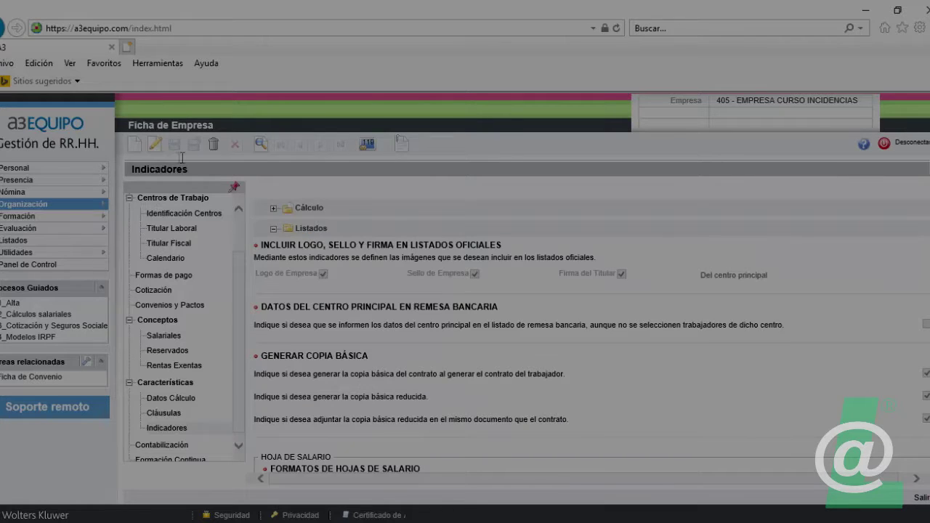
Edit the Listados indicators and toggle Absentismo injustificado off and on again under including absences in the payslip.
click(153, 146)
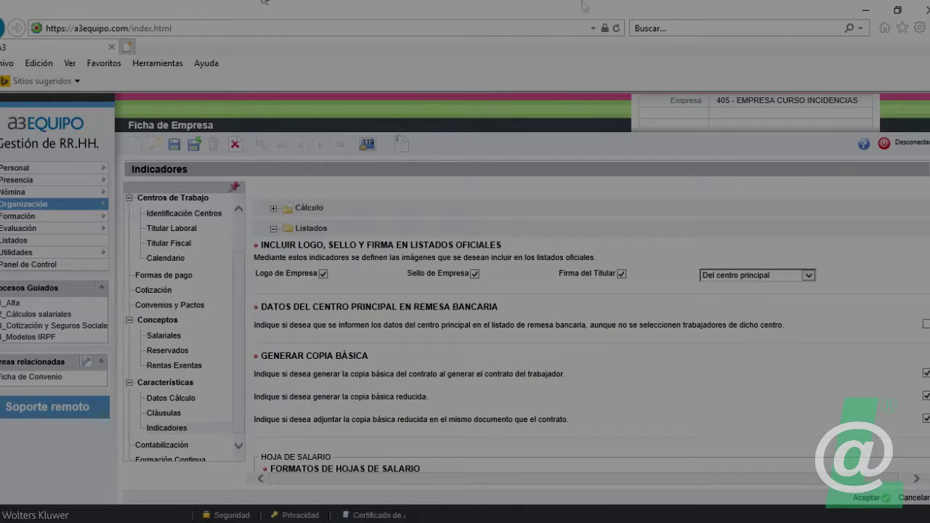
scroll(588, 327, down, 10)
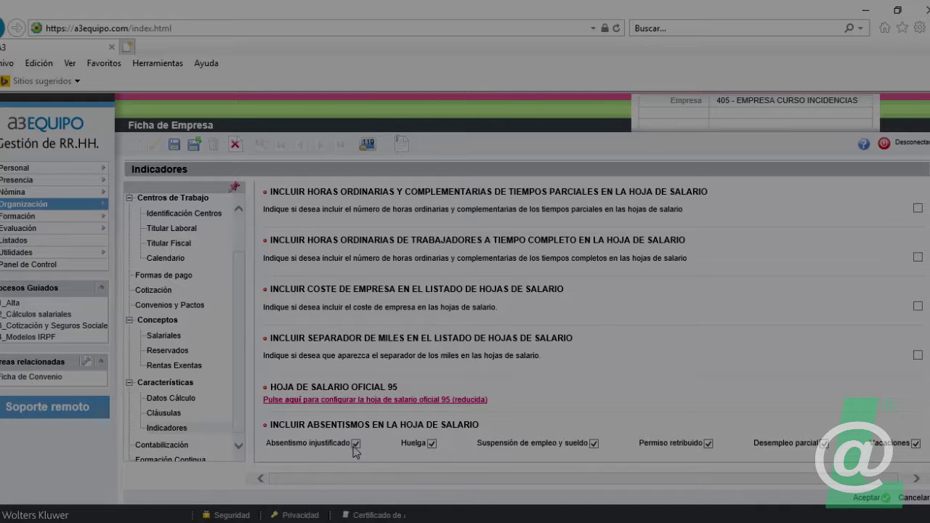
click(354, 445)
click(356, 444)
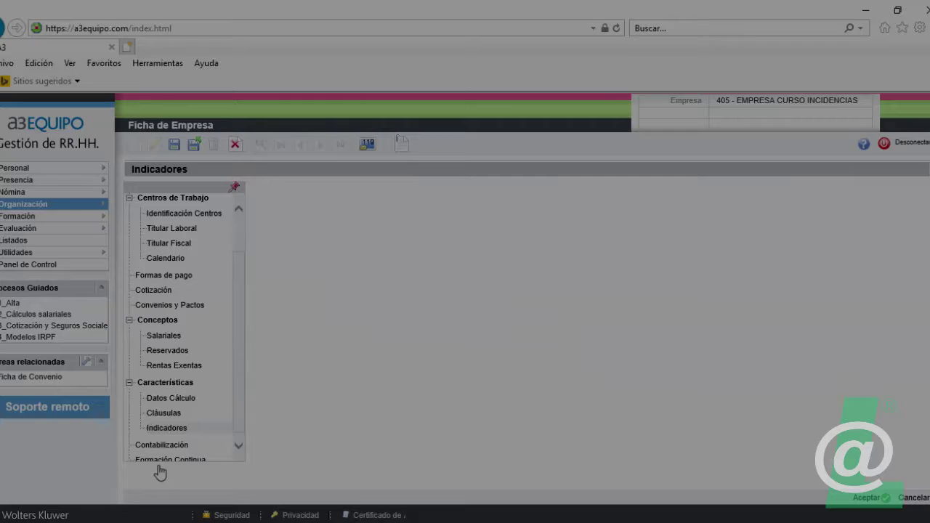
Return to IT y Absentismos and start another Trabajador-level absence for company 405.
click(36, 182)
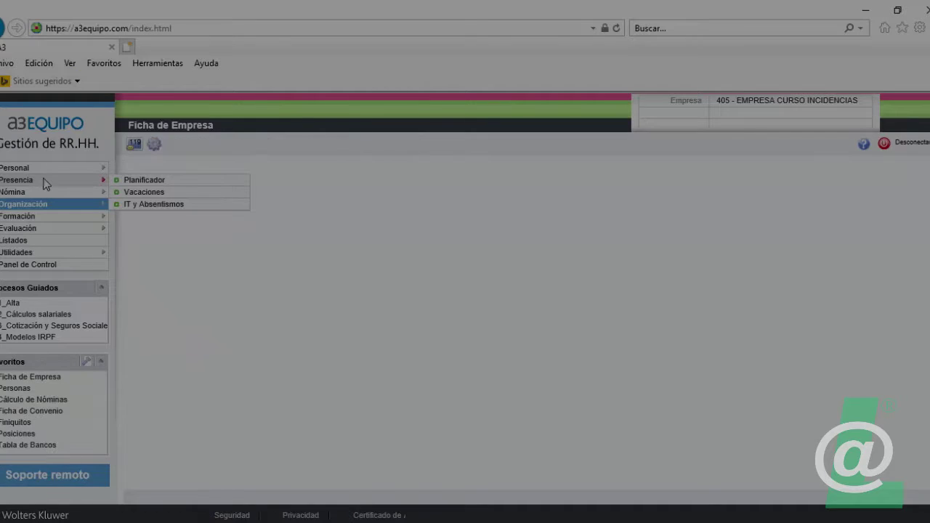
click(148, 206)
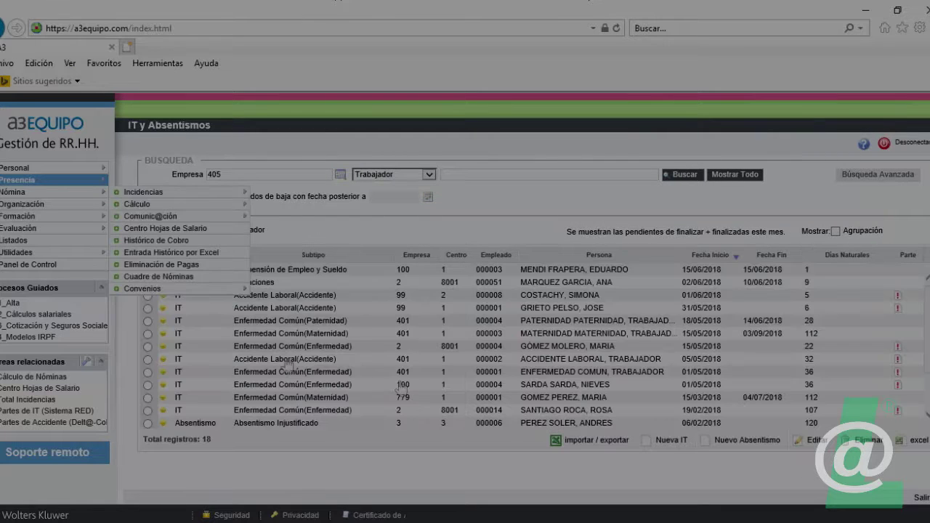
click(745, 445)
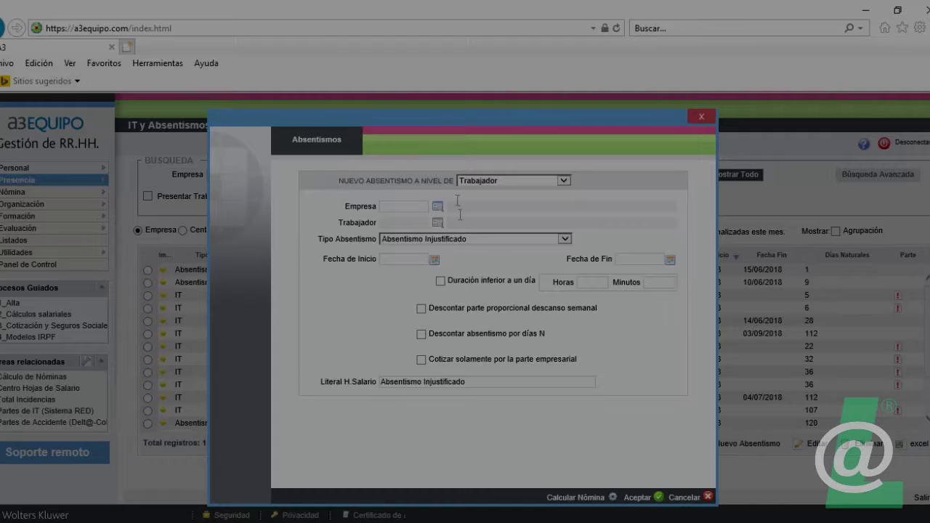
click(564, 181)
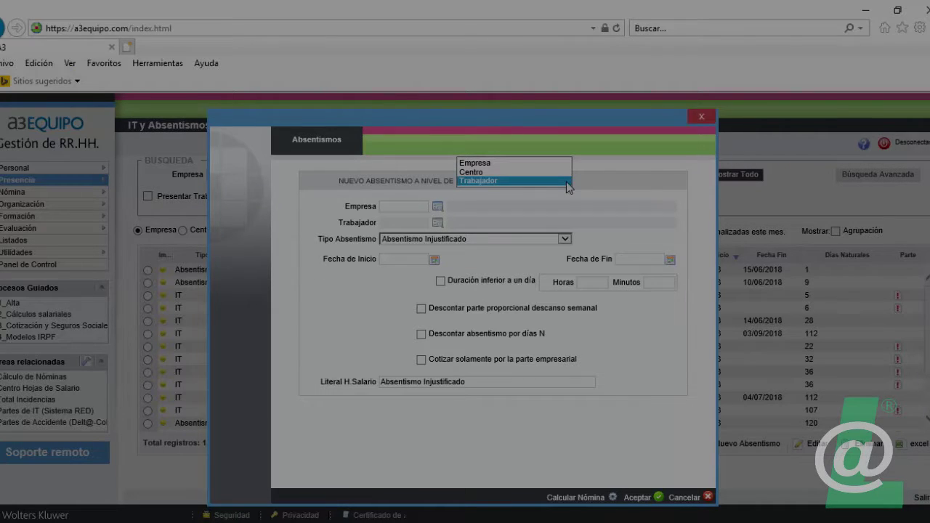
click(419, 205)
text(405)
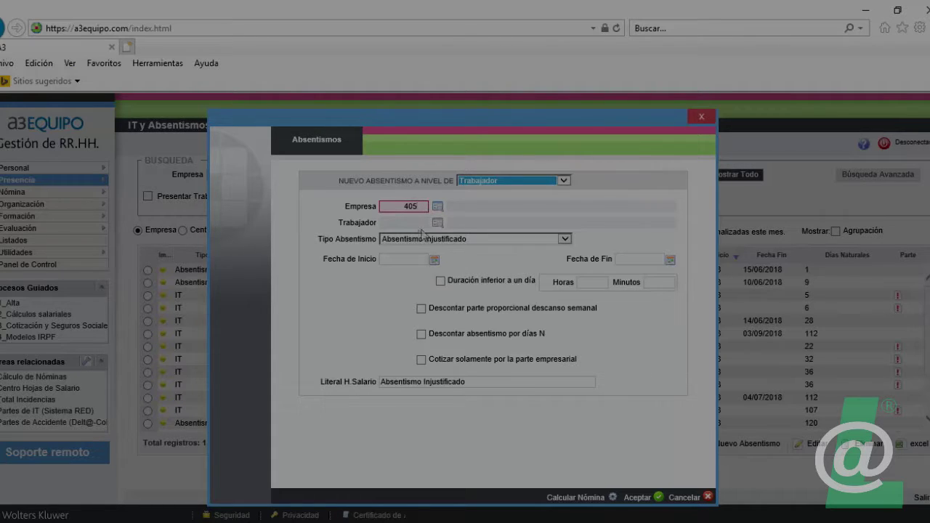
Assign the second listed worker of company 405, the Vacaciones sample worker, to the new absence.
key(Tab)
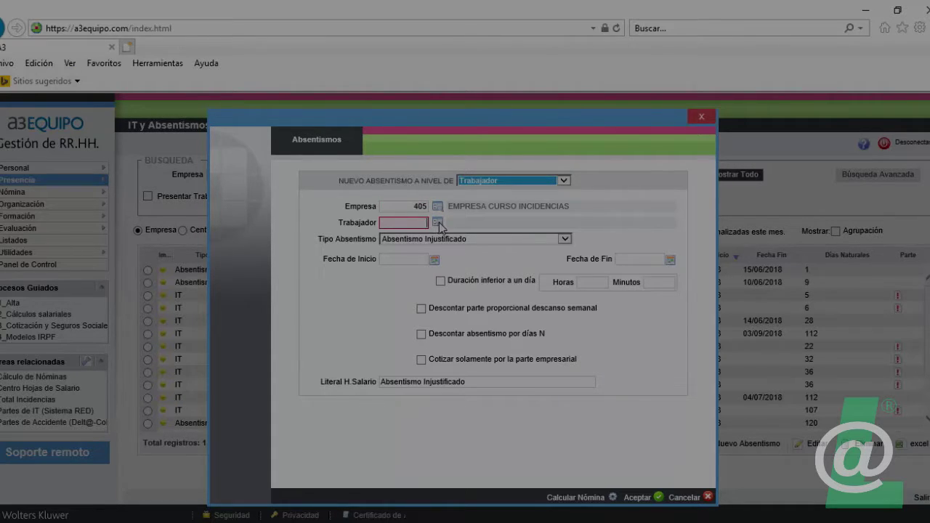
click(437, 223)
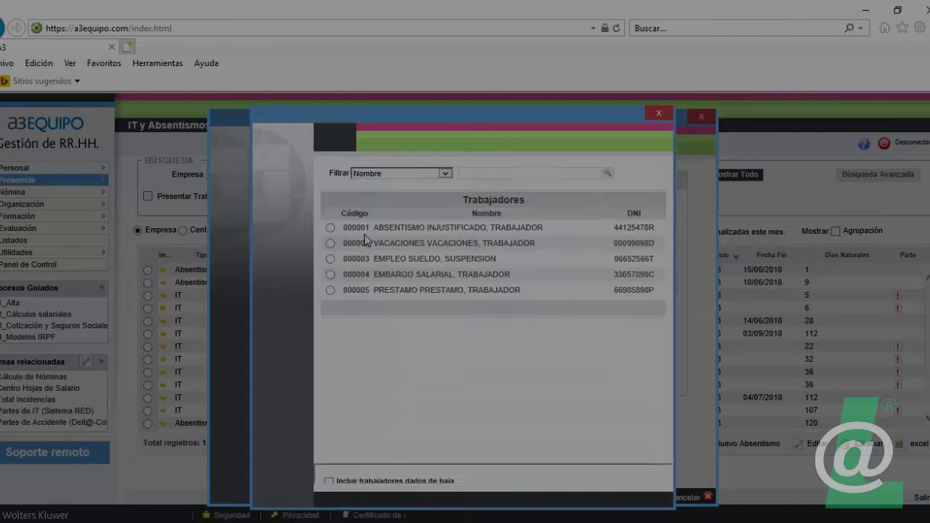
click(331, 243)
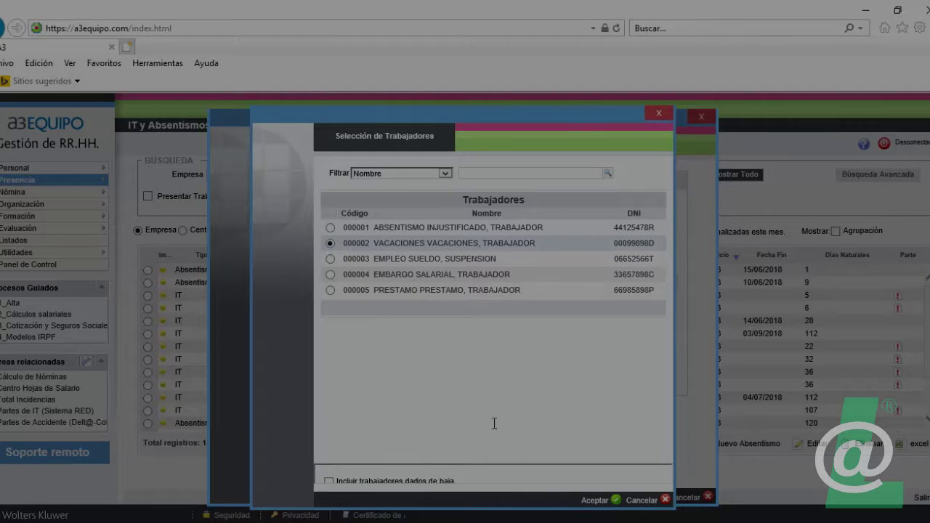
click(594, 500)
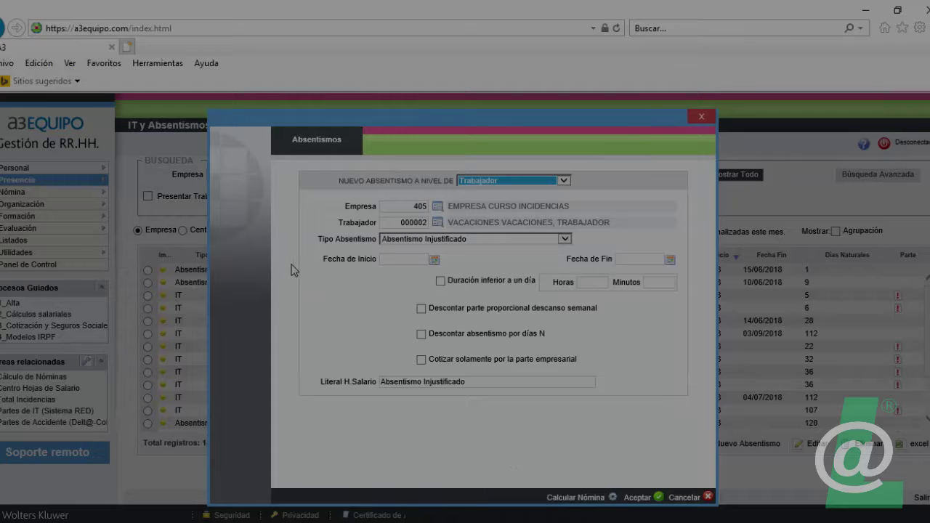
Set the absence type to Vacaciones with start date 15/05/2018 and end date 20/05/2018, keeping Vacaciones as the payslip text.
click(564, 240)
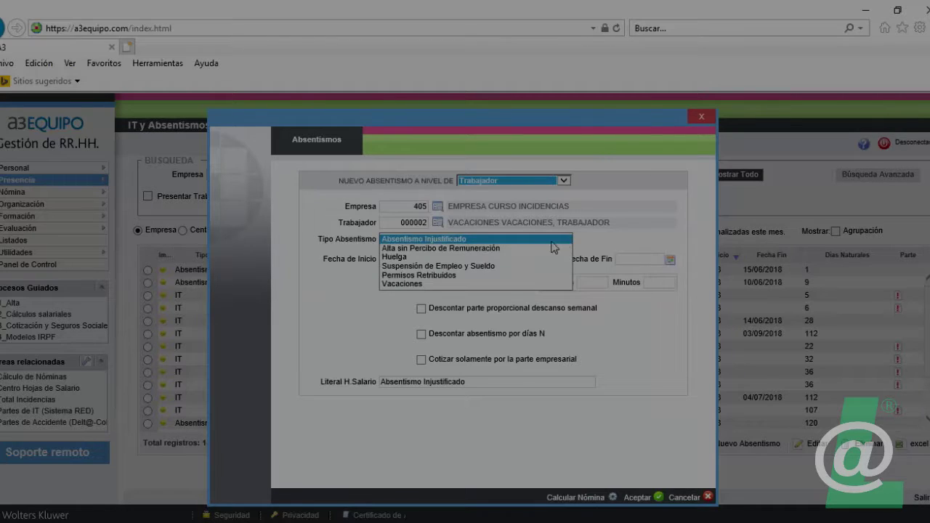
click(409, 284)
click(390, 260)
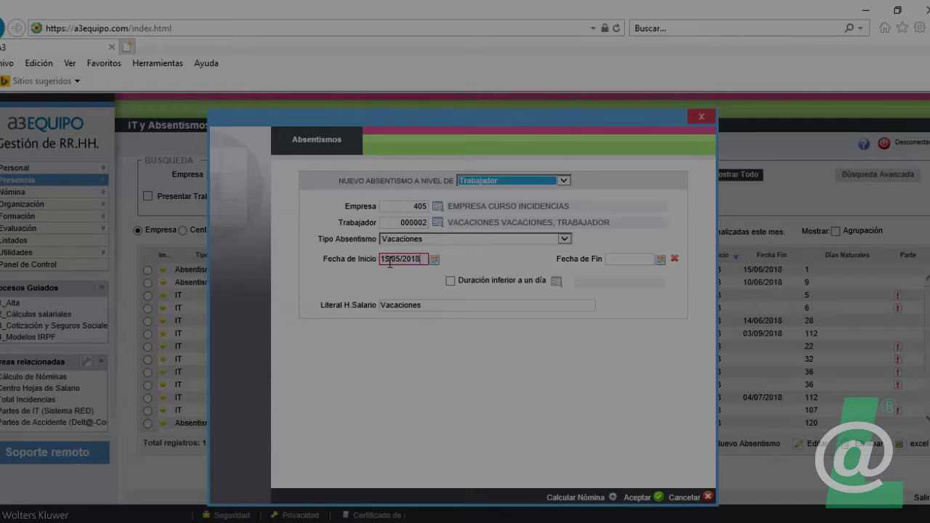
click(611, 259)
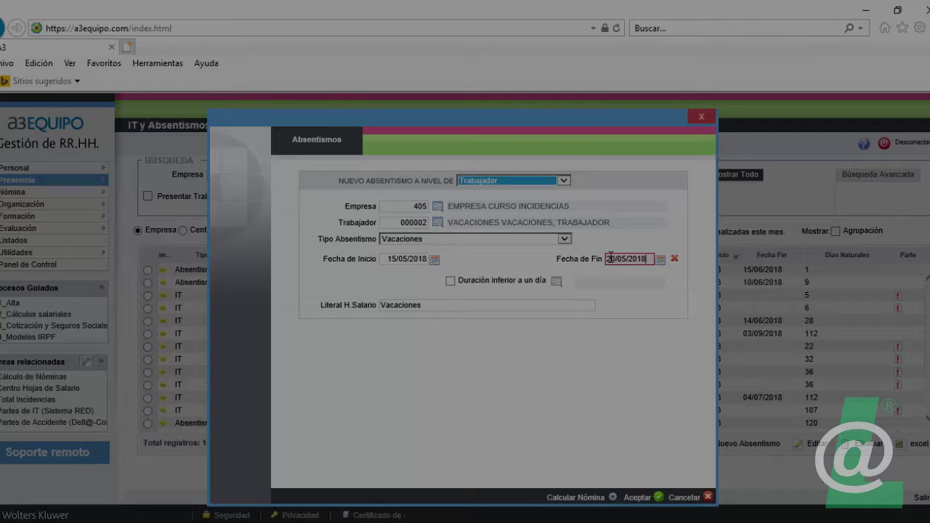
click(438, 306)
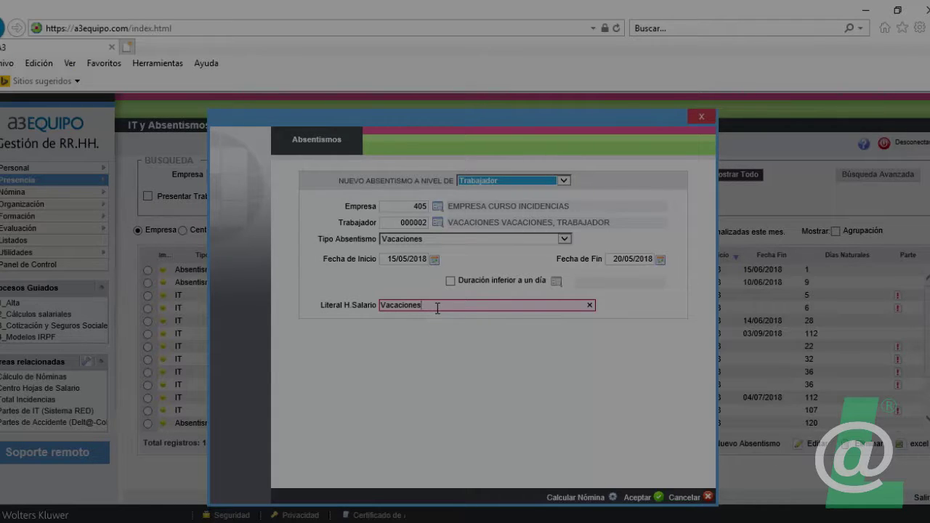
Save the Vacaciones absence by calculating the worker's payroll, check the resulting payslip, and return to the absence list.
click(573, 497)
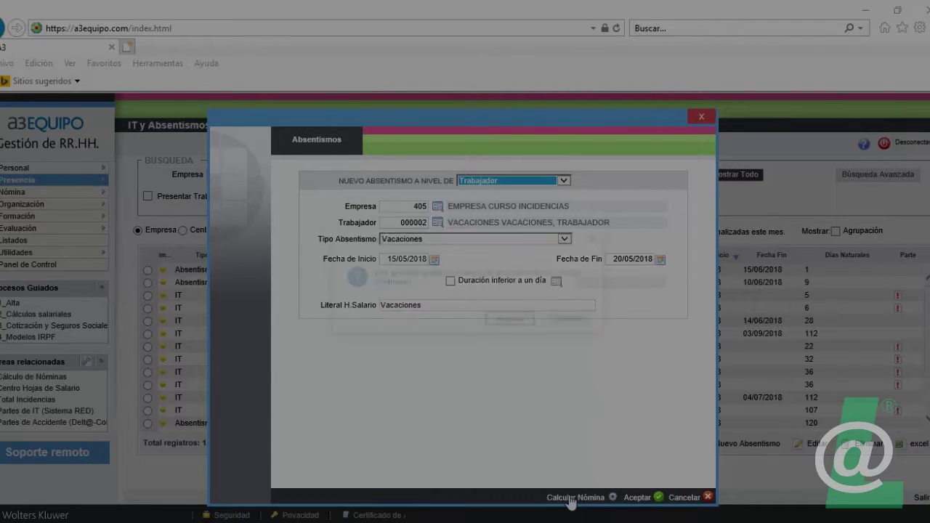
click(511, 318)
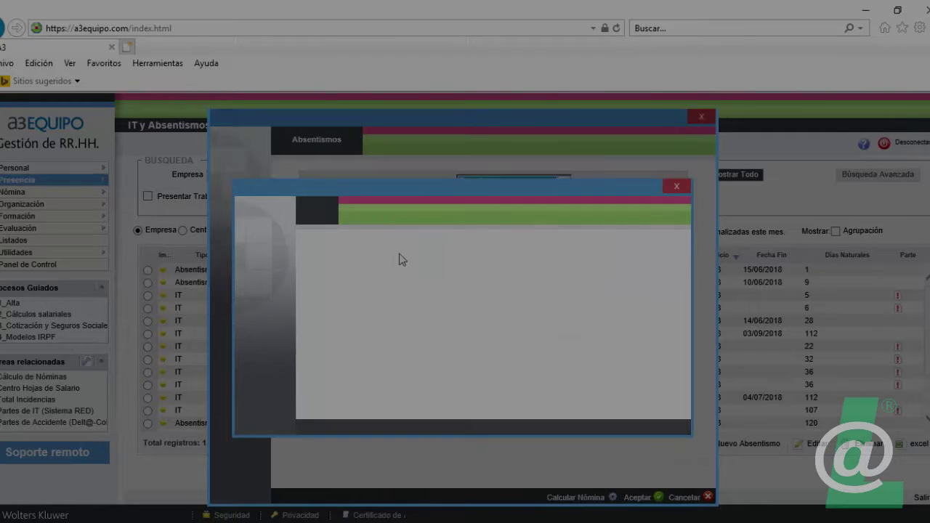
click(614, 428)
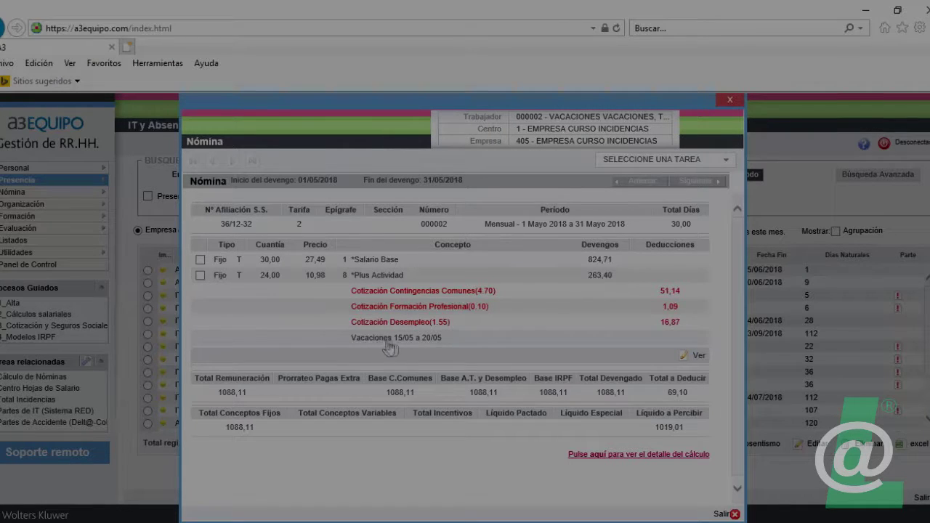
click(721, 515)
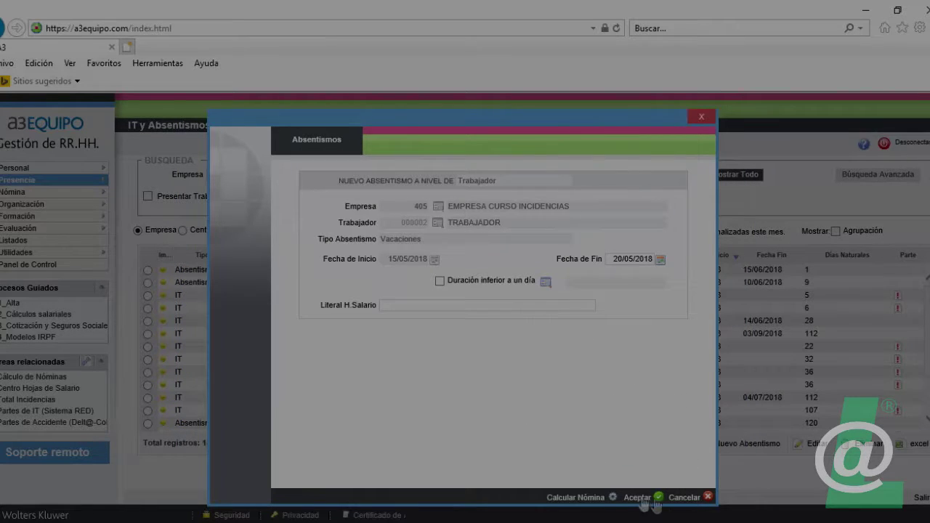
click(693, 504)
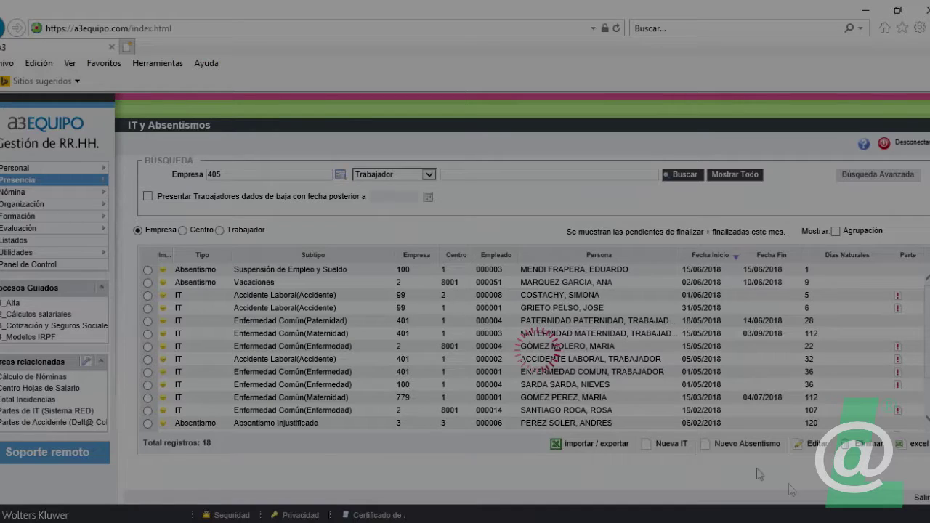
Start a new Trabajador-level absence for company 405 and assign it to the third listed worker, the suspension sample worker.
click(741, 444)
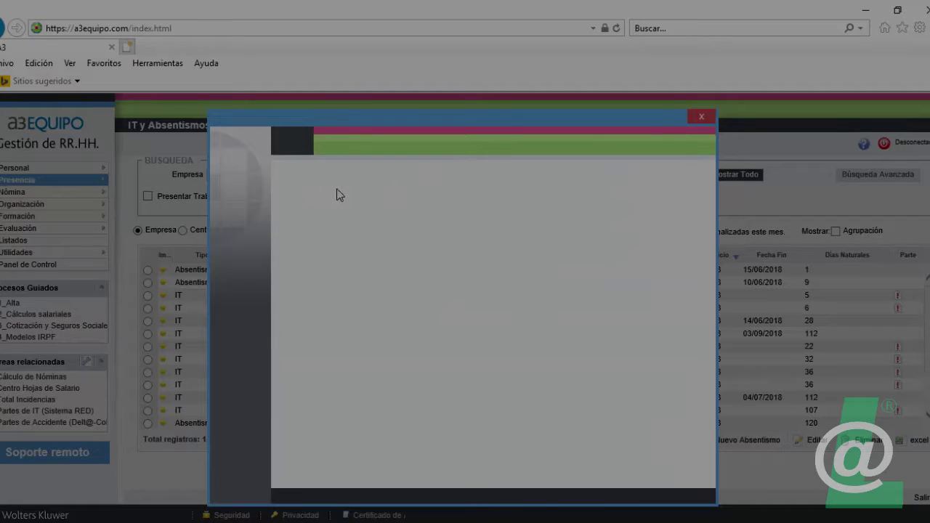
click(412, 209)
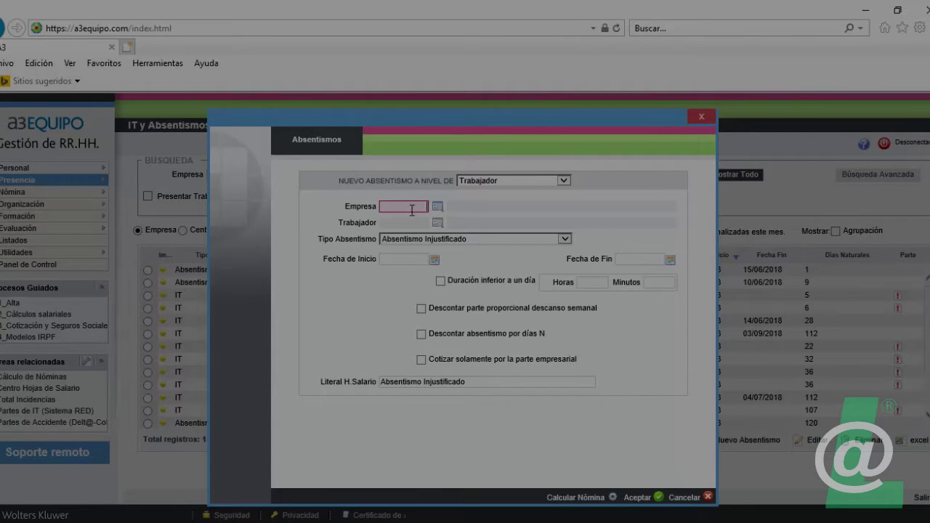
text(405)
key(Tab)
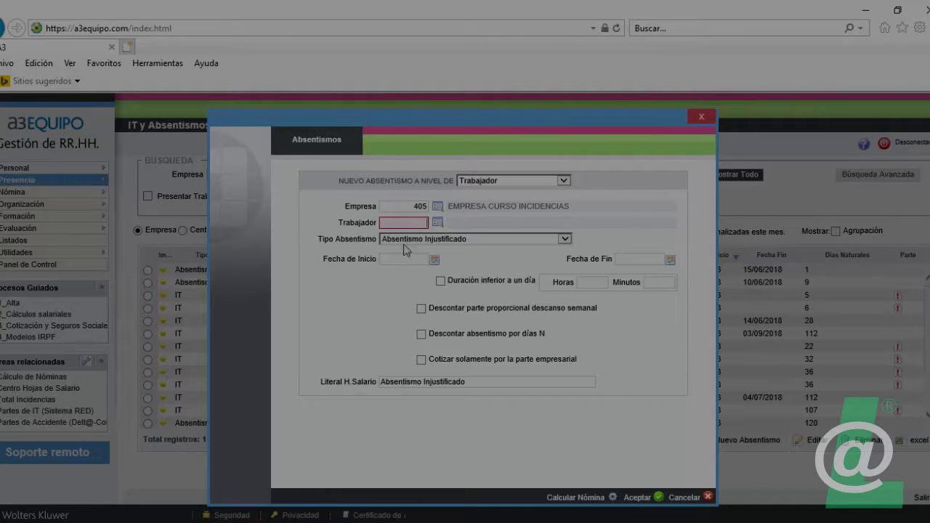
click(436, 224)
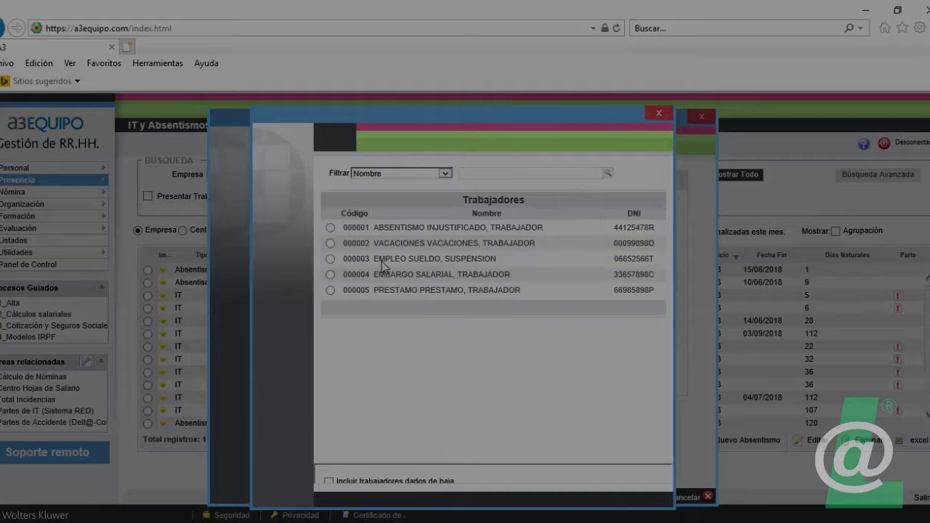
click(330, 260)
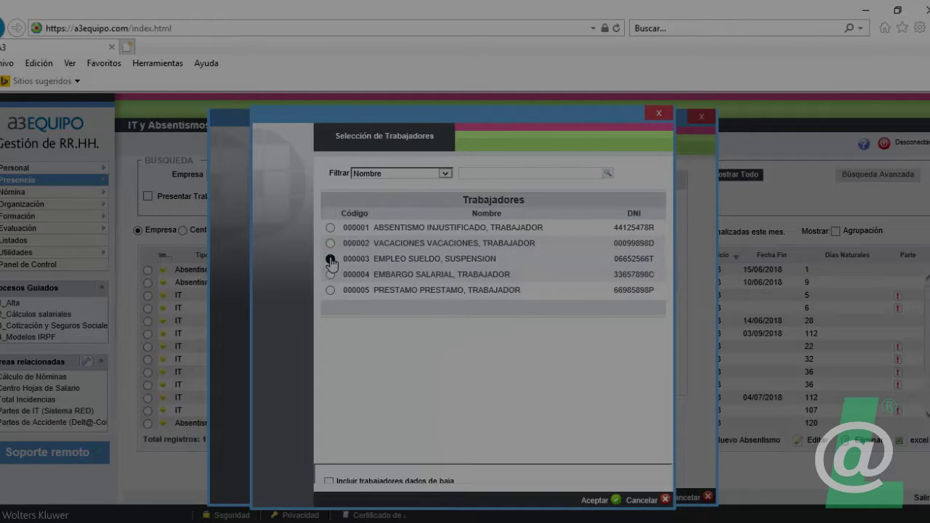
click(595, 500)
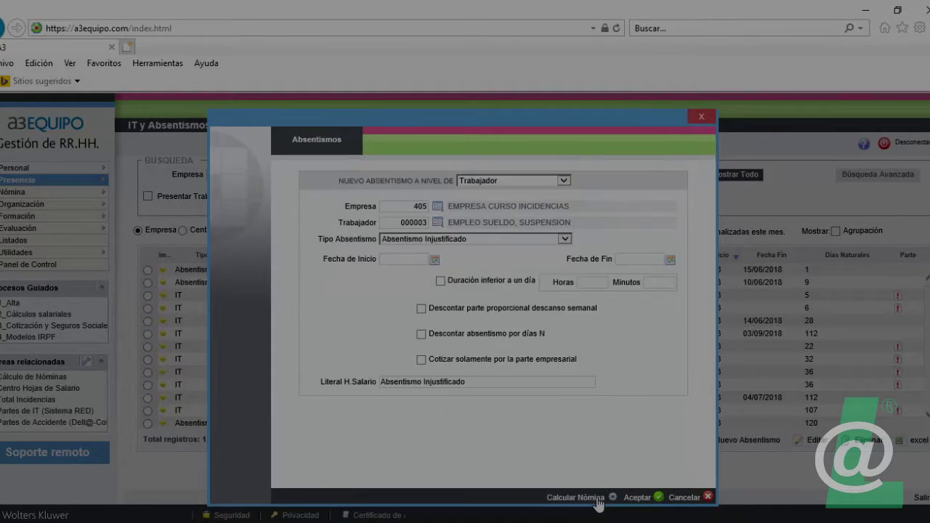
Set the absence to Suspensión de Empleo y Sueldo from 15/05/2018 to 16/05/2018 and enable Descontar absentismo por días N.
click(564, 238)
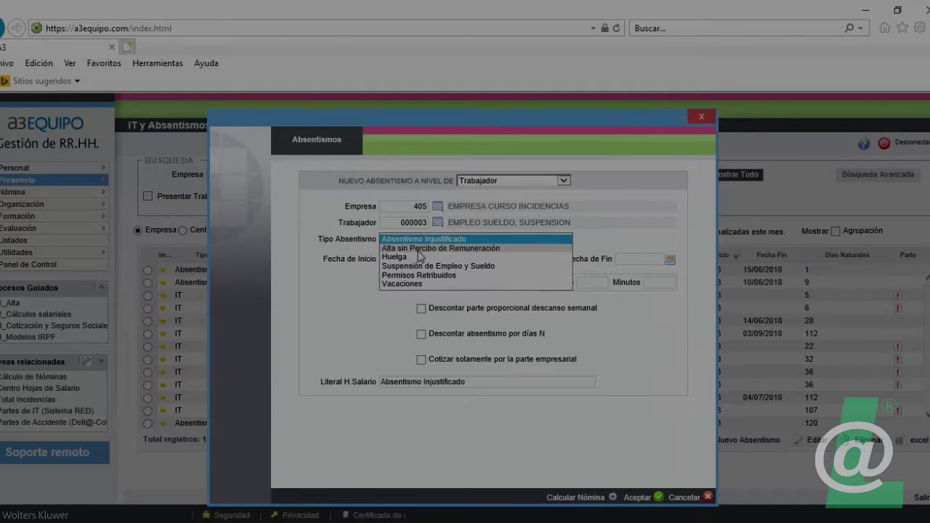
click(421, 266)
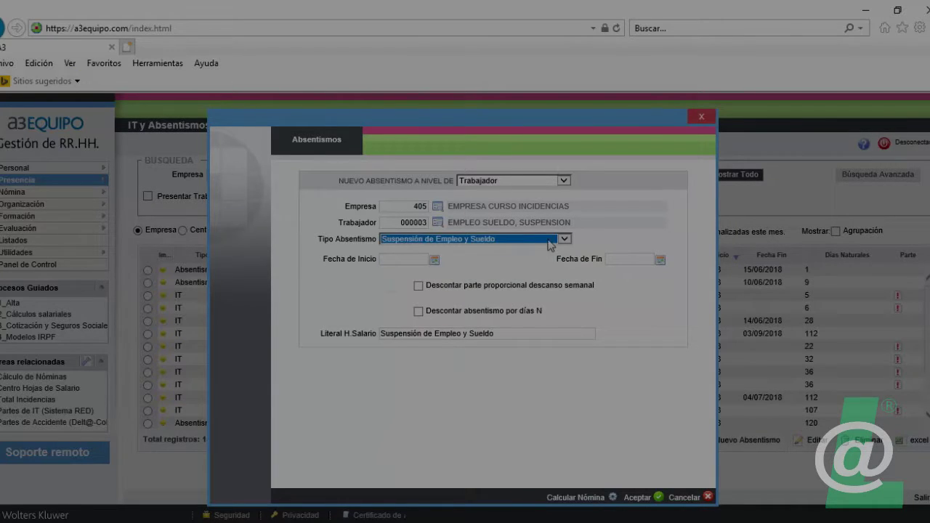
click(387, 259)
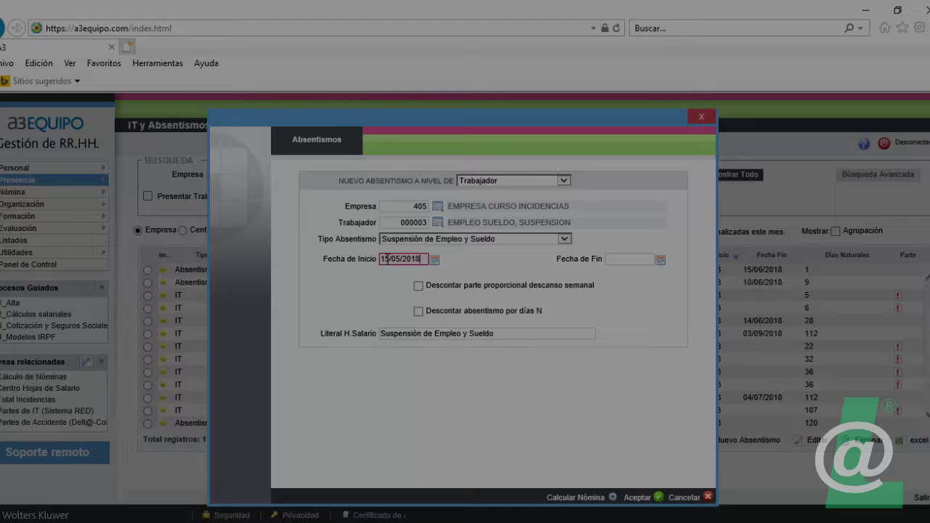
click(614, 260)
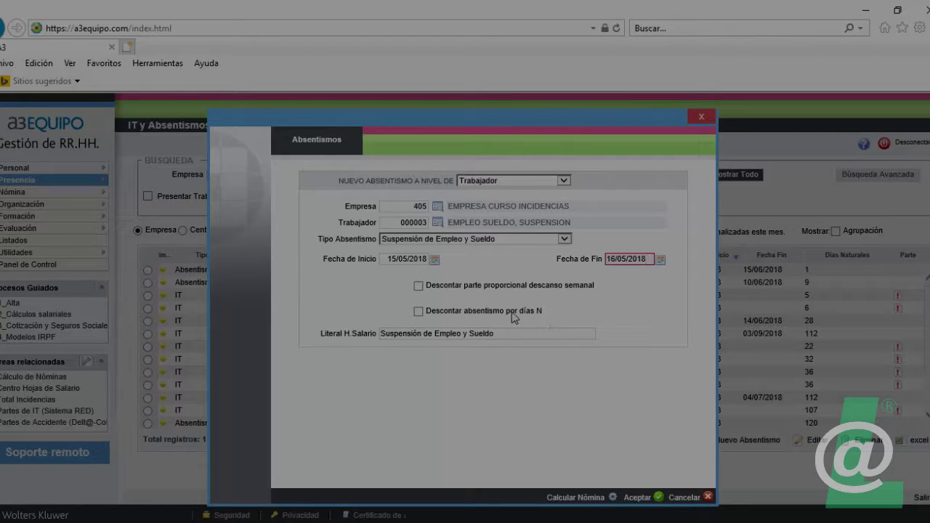
click(419, 311)
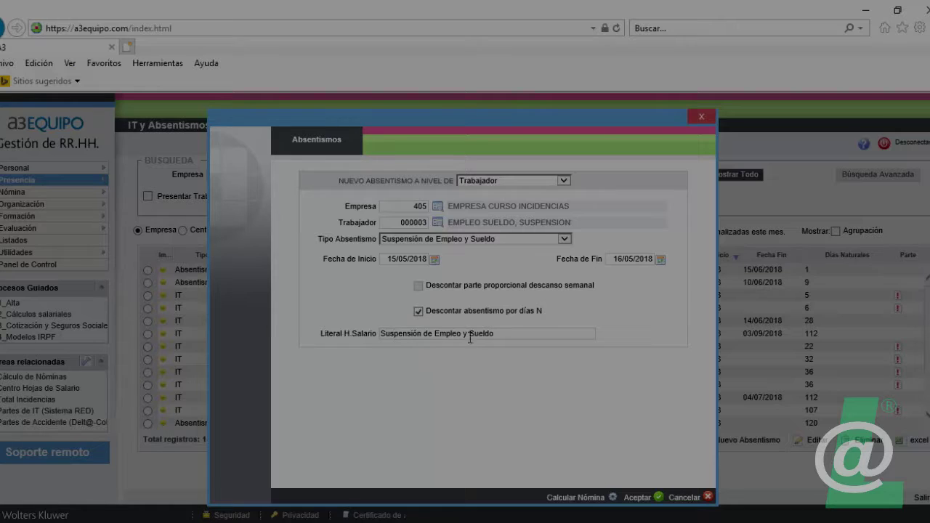
click(502, 332)
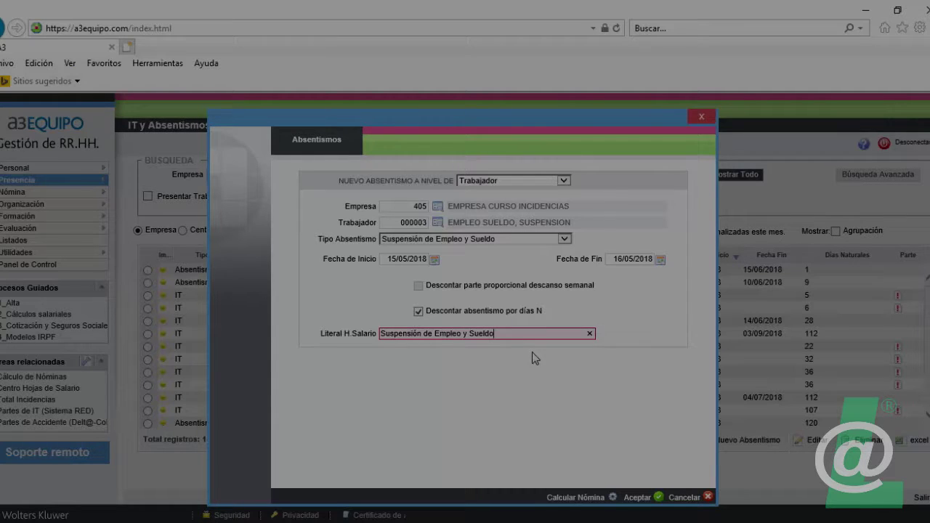
Save the suspension absence by calculating the worker's payroll, check the resulting payslip, and return to the absence list.
click(573, 498)
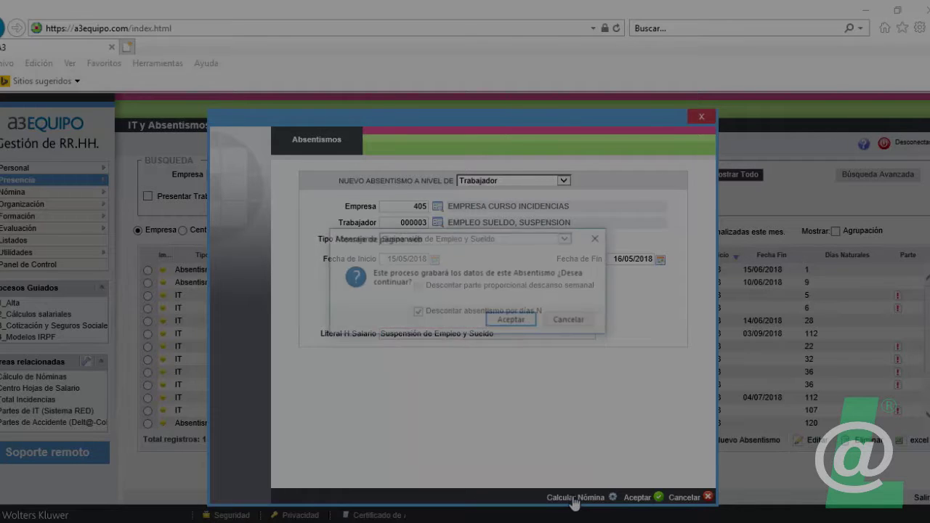
click(508, 321)
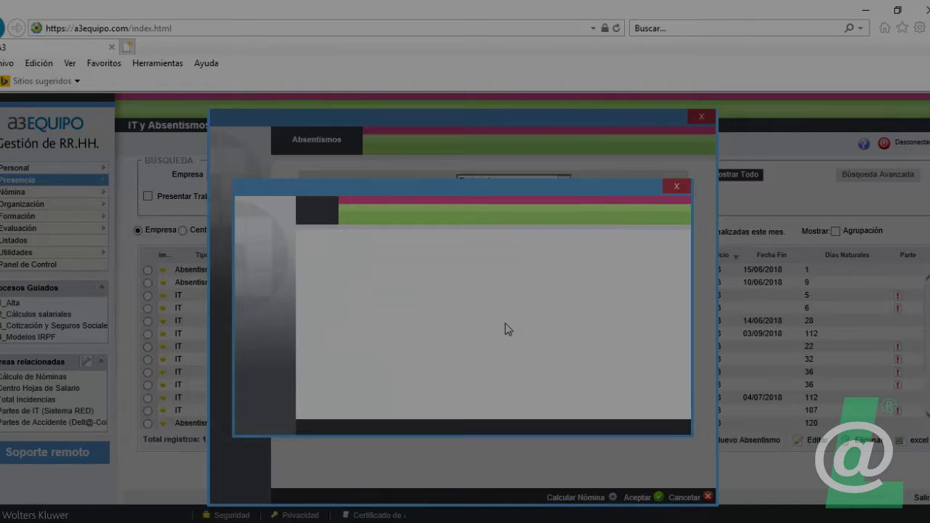
click(614, 429)
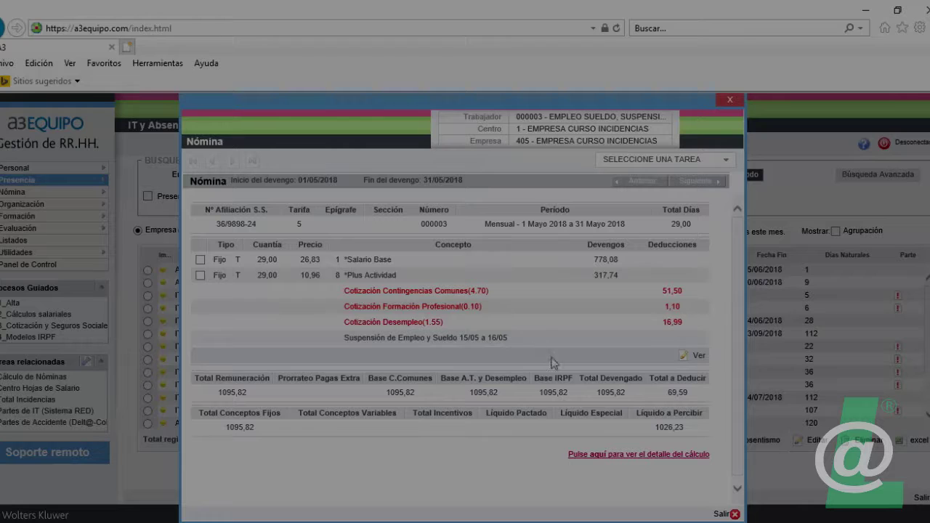
click(725, 514)
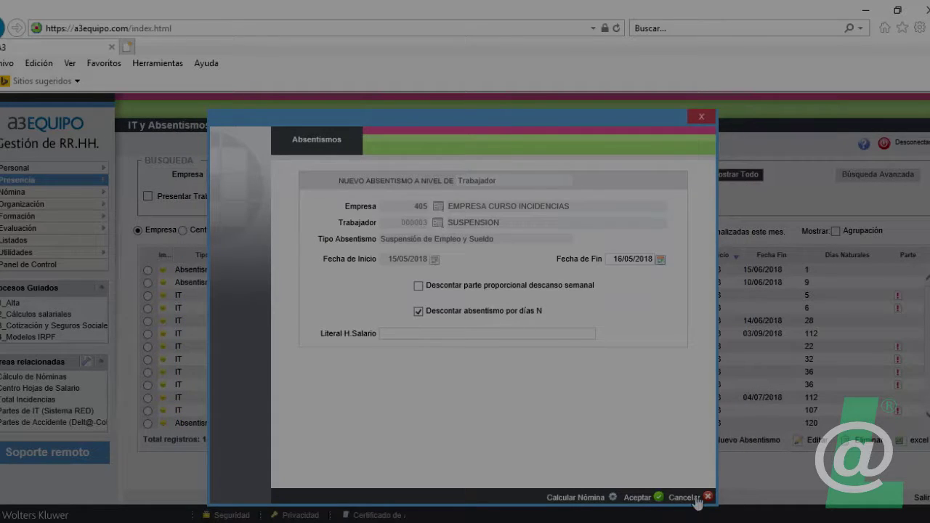
click(683, 497)
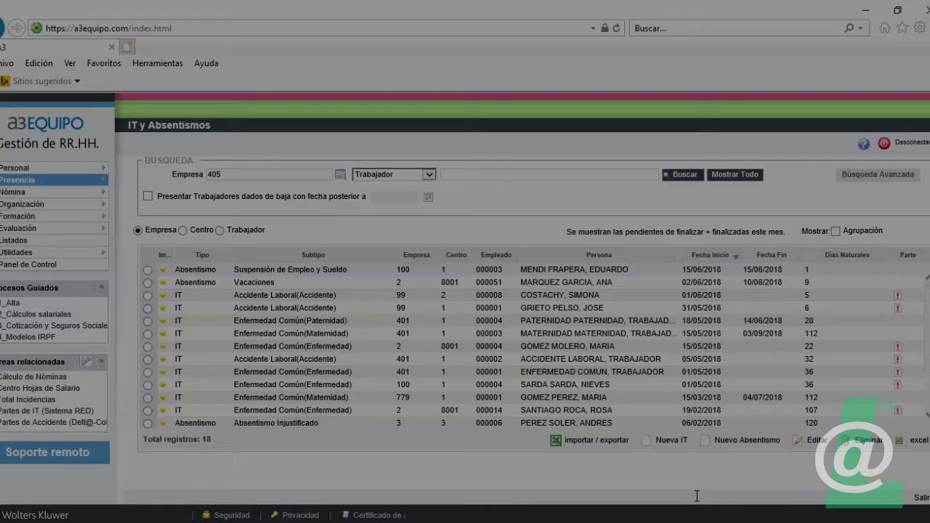
Open Anticipo Préstamo Embargo under the Nómina incidencias and start a new record.
mouse_move(29, 194)
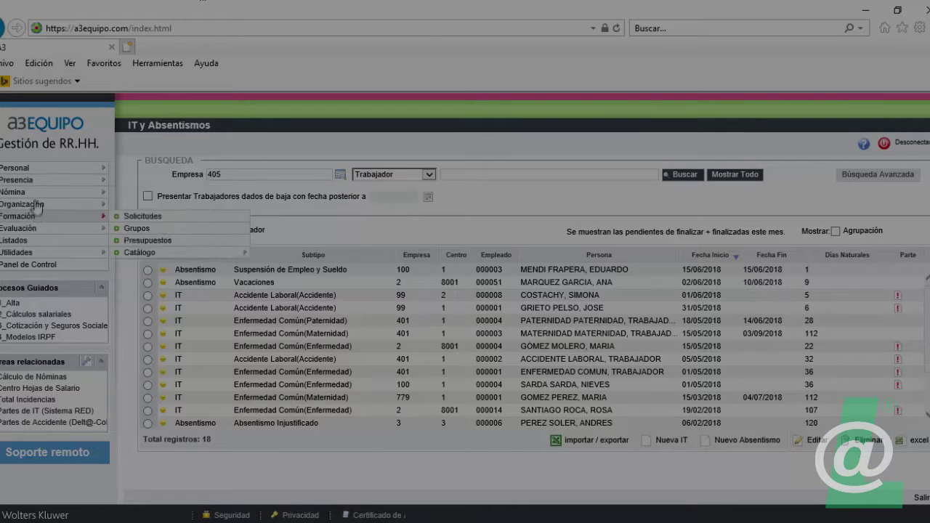
mouse_move(149, 196)
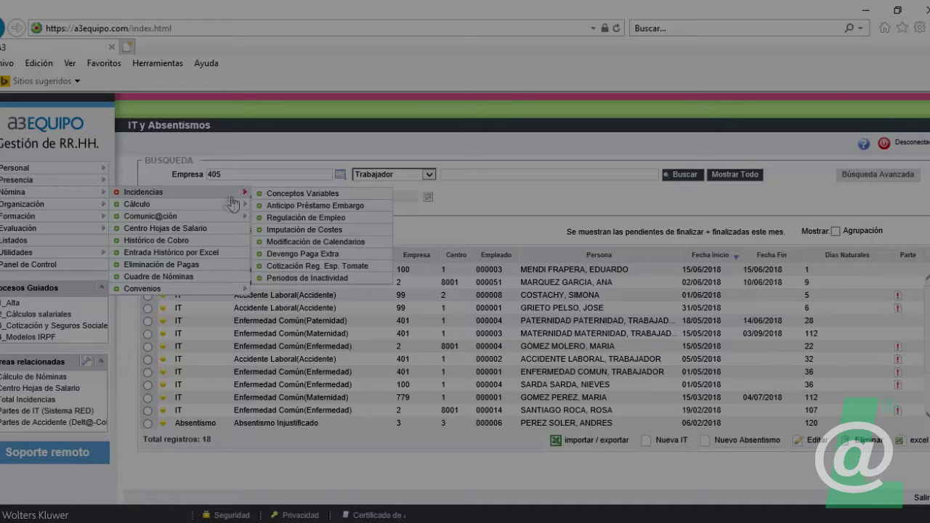
click(290, 207)
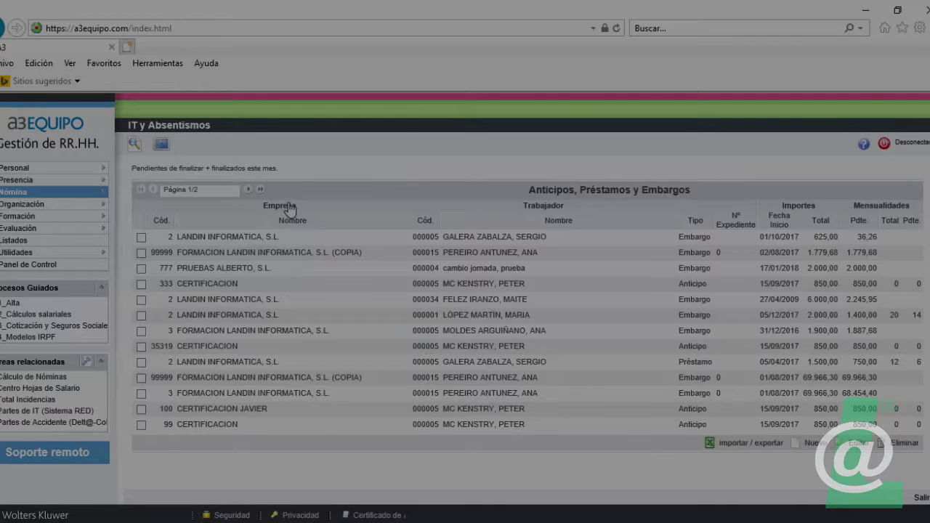
click(812, 443)
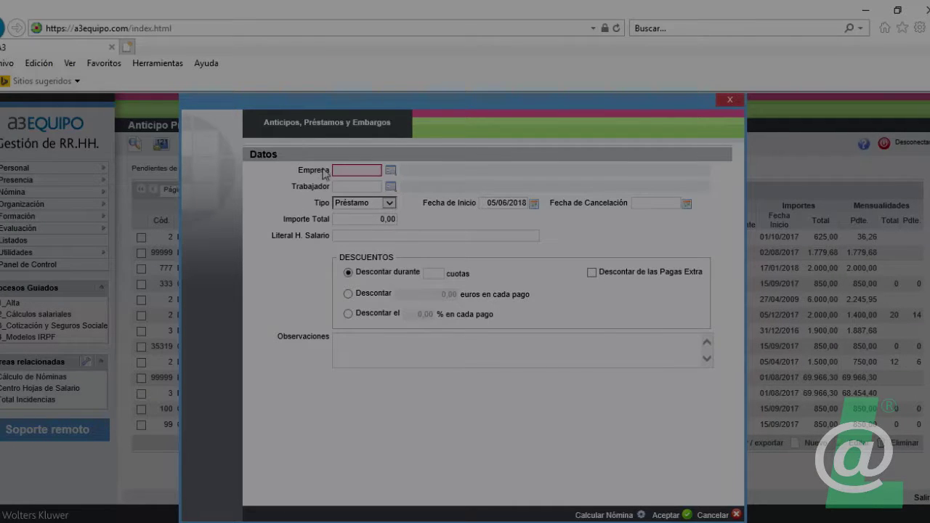
Assign the new record to company 405 and to the fourth listed worker, the salary garnishment sample worker.
key(Down)
text(405)
click(365, 186)
click(391, 187)
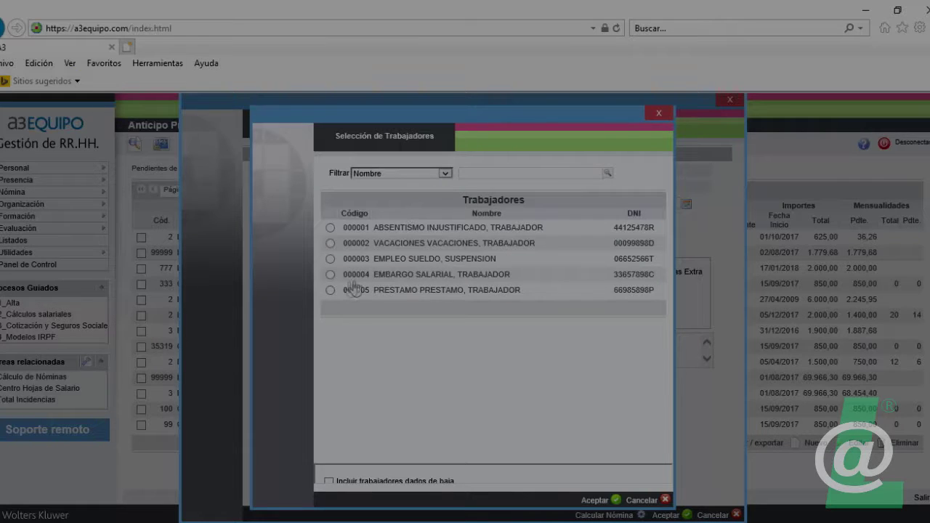
click(331, 274)
click(597, 500)
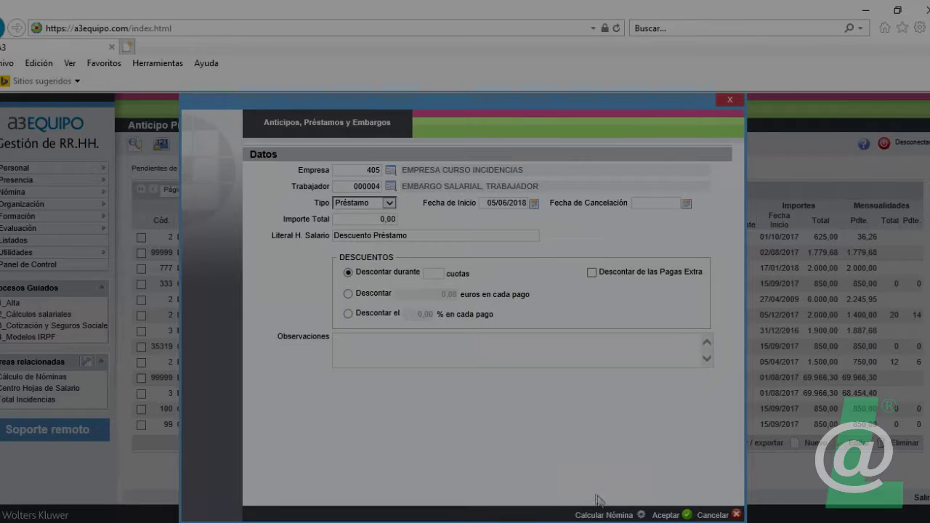
Set the record's Tipo to Embargo, with Fecha de Inicio 31/05/2018 and an Importe Total of 4.000,00.
click(389, 204)
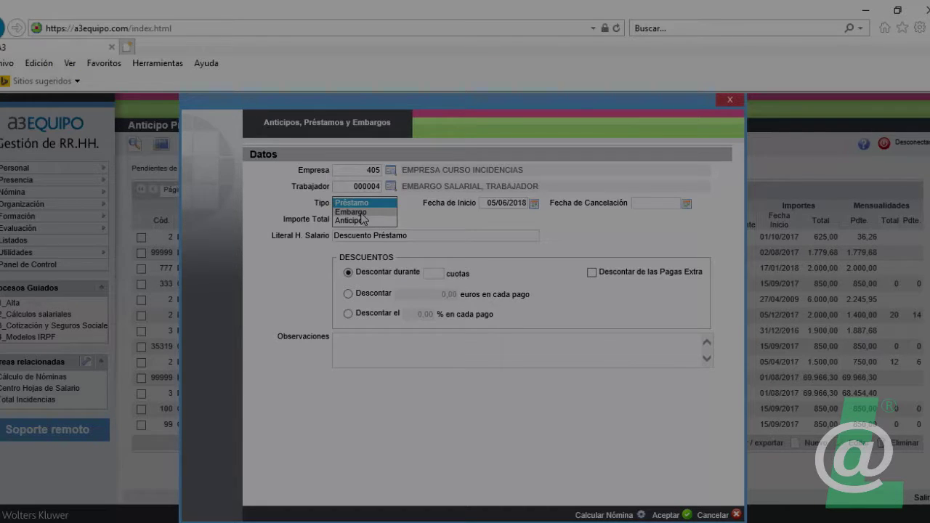
click(351, 212)
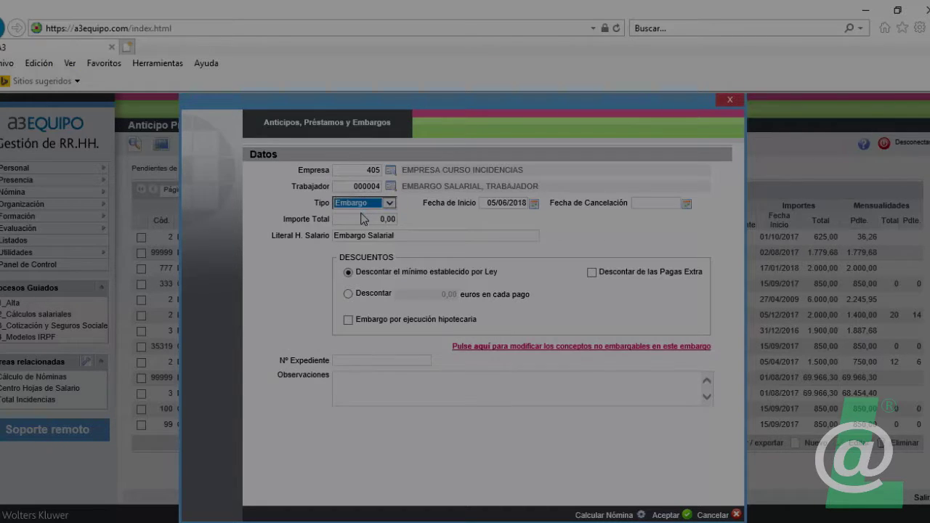
click(486, 204)
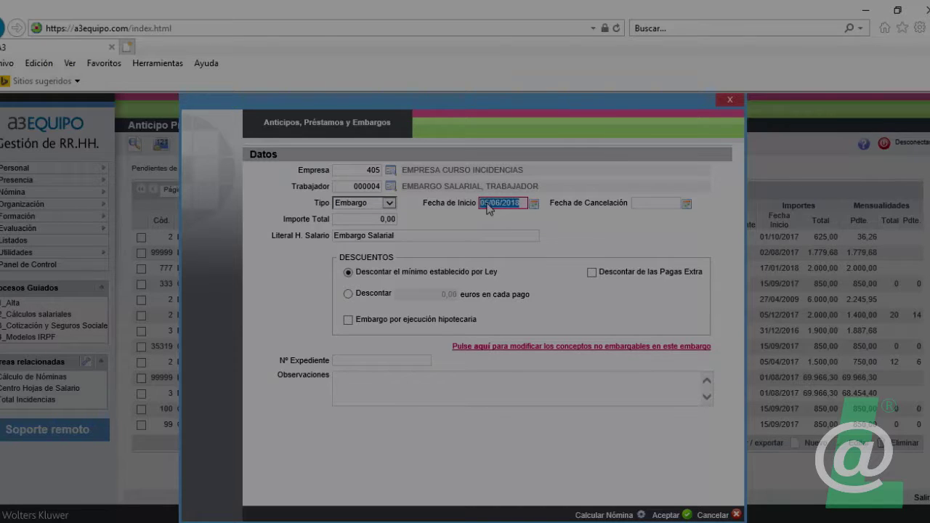
text(31/)
click(350, 221)
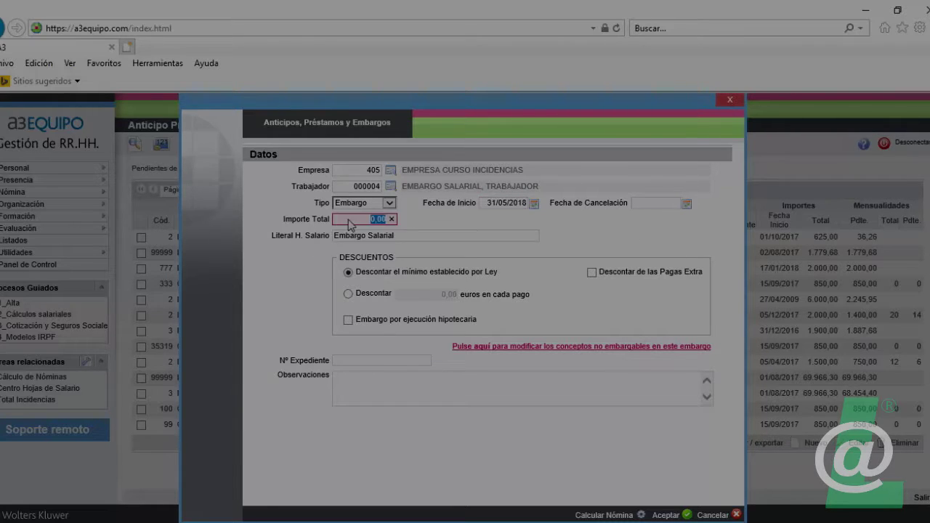
text(40)
Try deducting 100,00 euros in each garnishment payment, check the payment schedule, and return to Descontar el mínimo establecido por Ley.
click(349, 295)
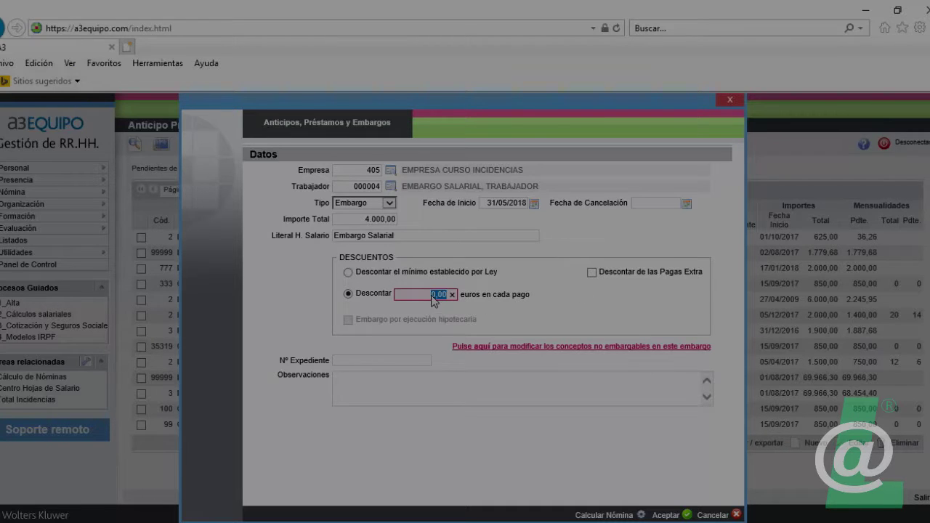
text(1)
key(Tab)
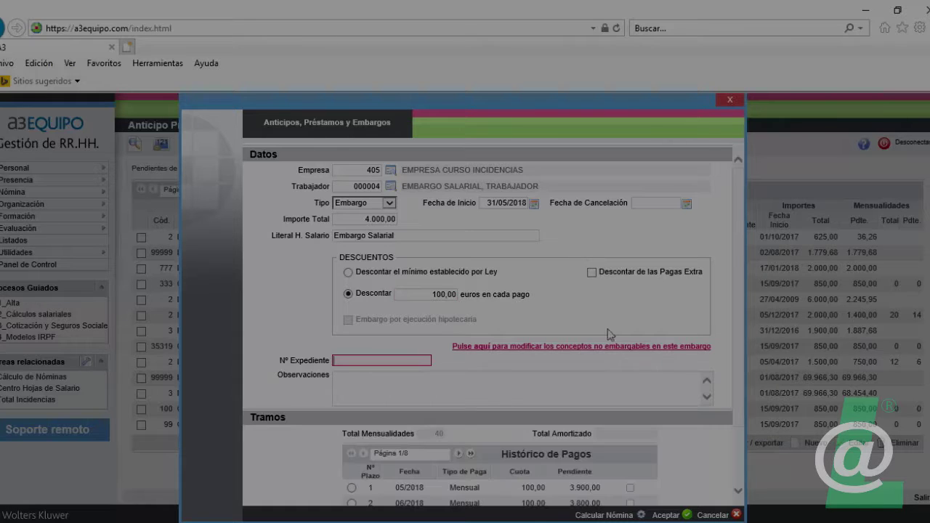
scroll(542, 407, down, 2)
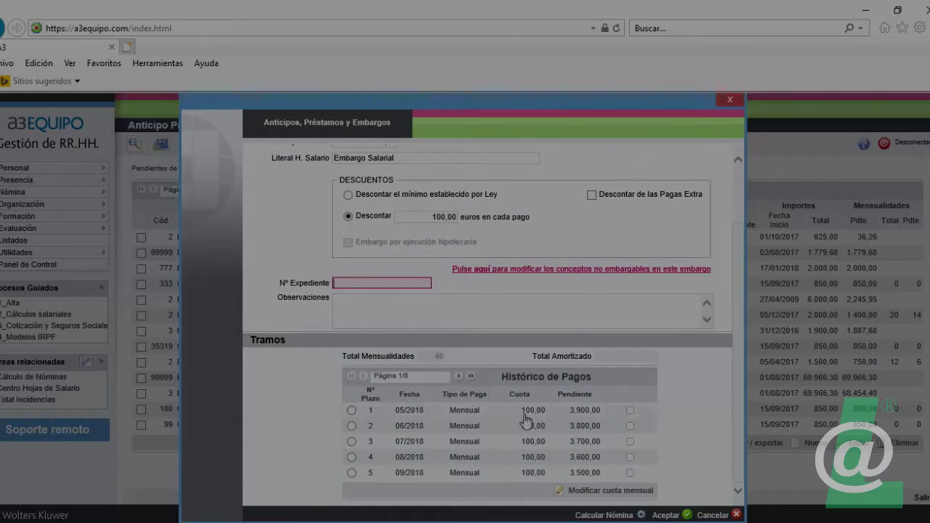
click(348, 195)
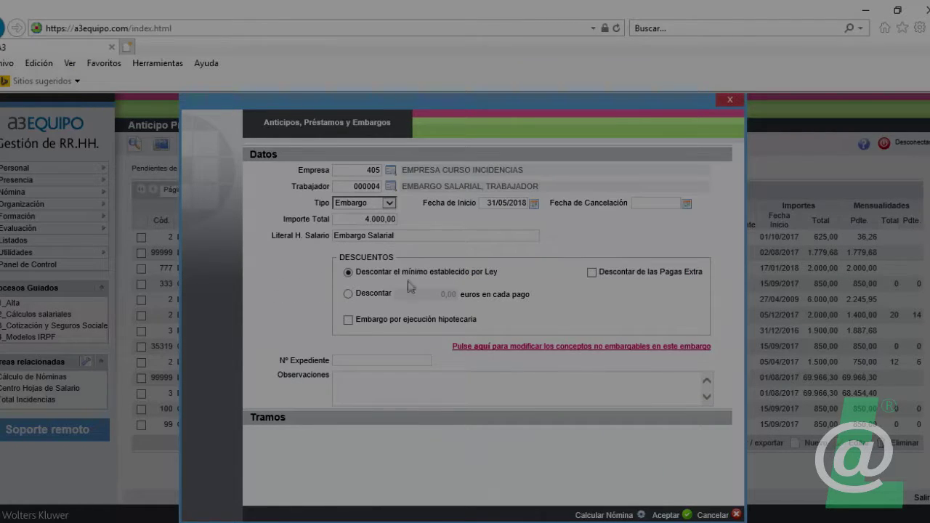
Try Descontar de las Pagas Extra with the Junio and Diciembre extra pays selected, and disable it again.
click(592, 273)
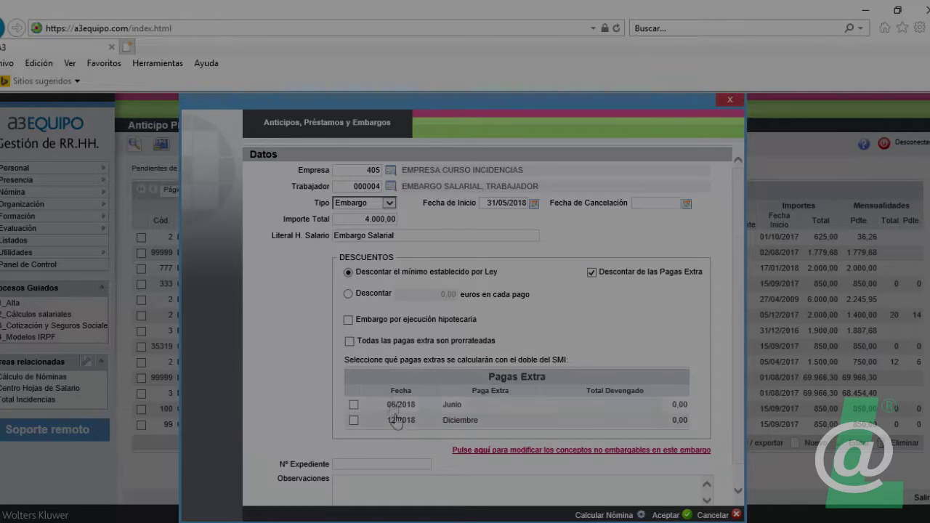
click(354, 405)
click(353, 420)
scroll(527, 293, down, 1)
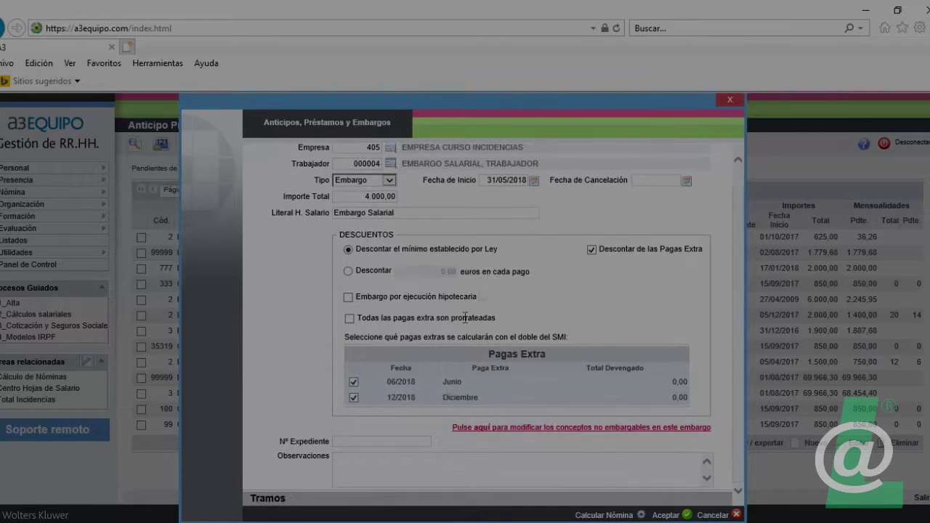
click(592, 249)
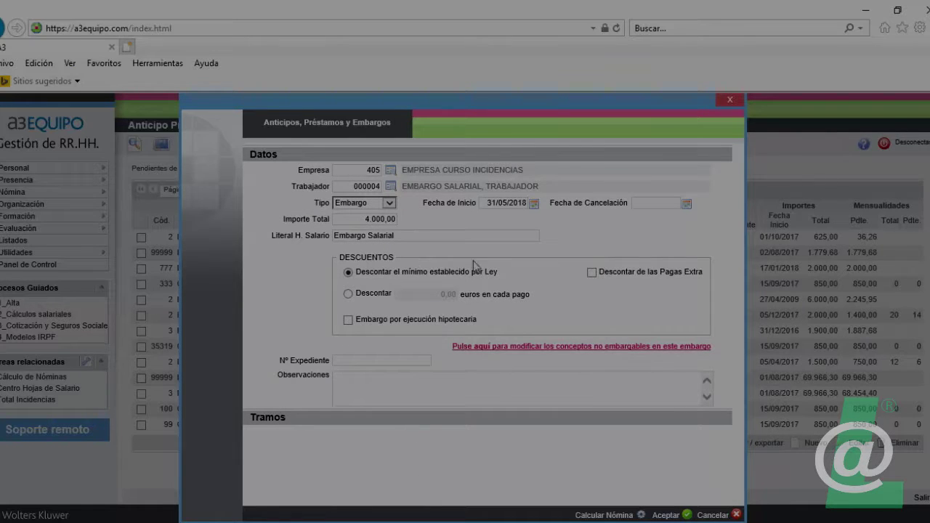
Save the garnishment by calculating the worker's payroll, check the resulting payslip, and return to the record list.
click(609, 515)
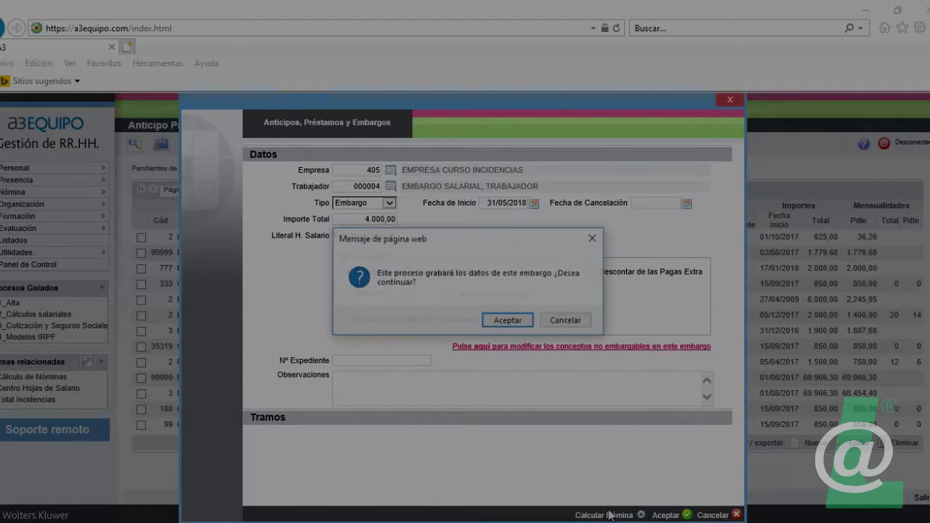
click(506, 320)
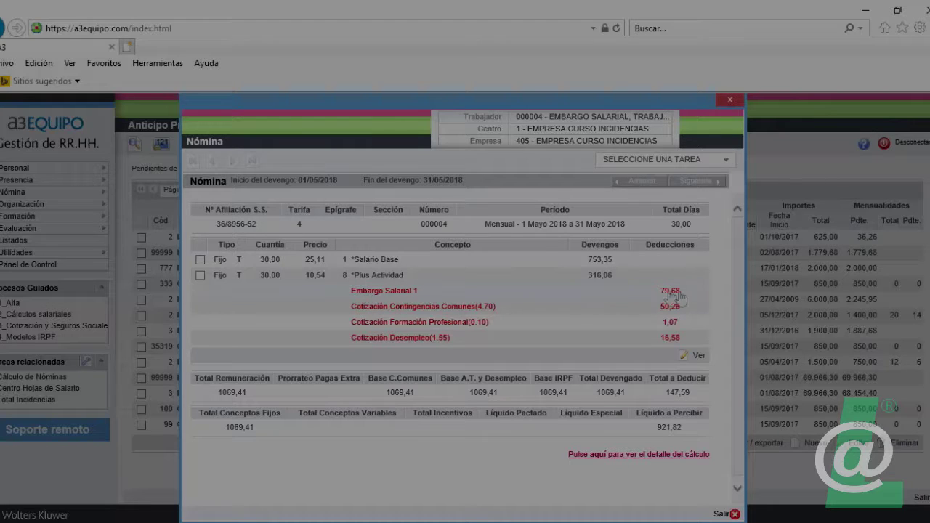
click(722, 514)
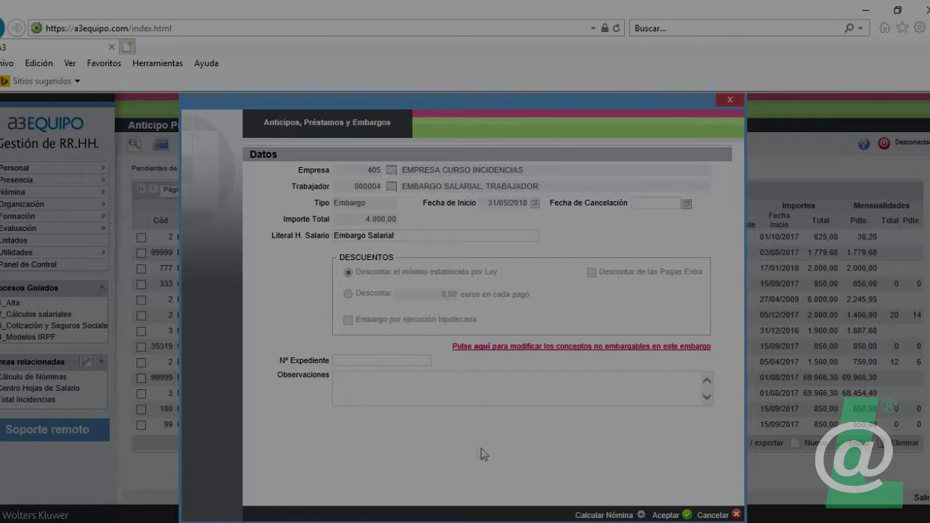
click(716, 515)
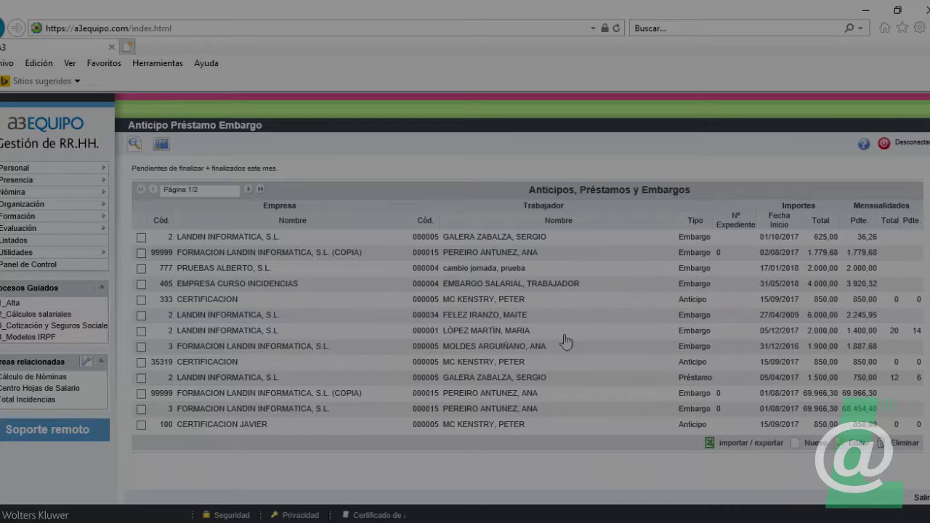
Start a new record for company 405 and assign it to the fifth listed worker, the loan sample worker.
click(811, 444)
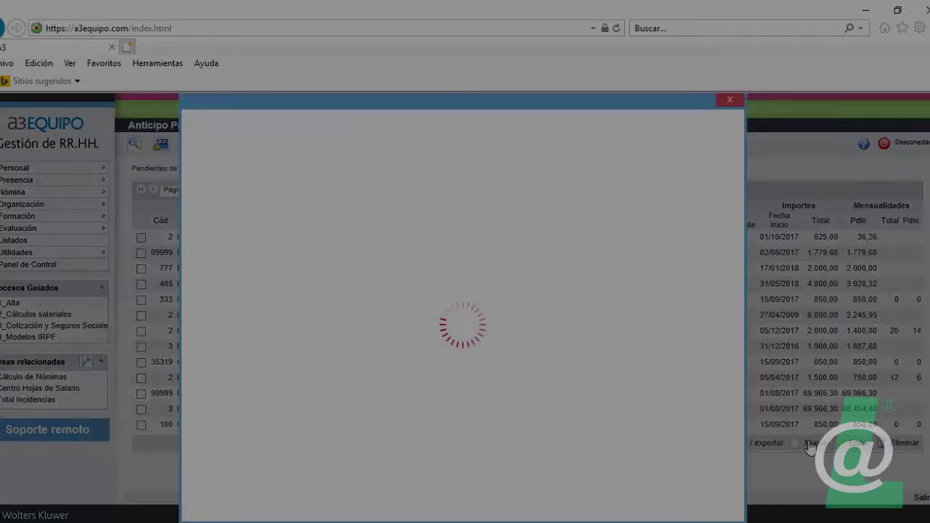
text(405)
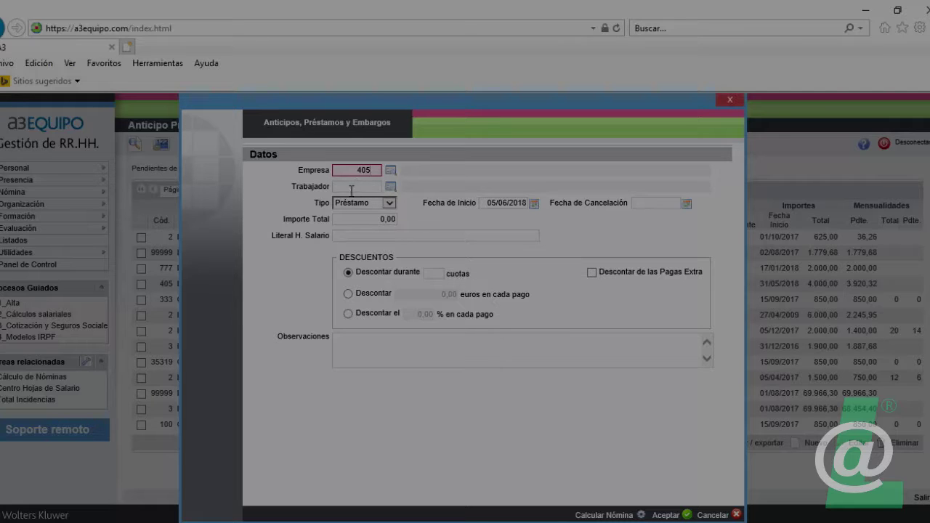
click(349, 186)
click(391, 189)
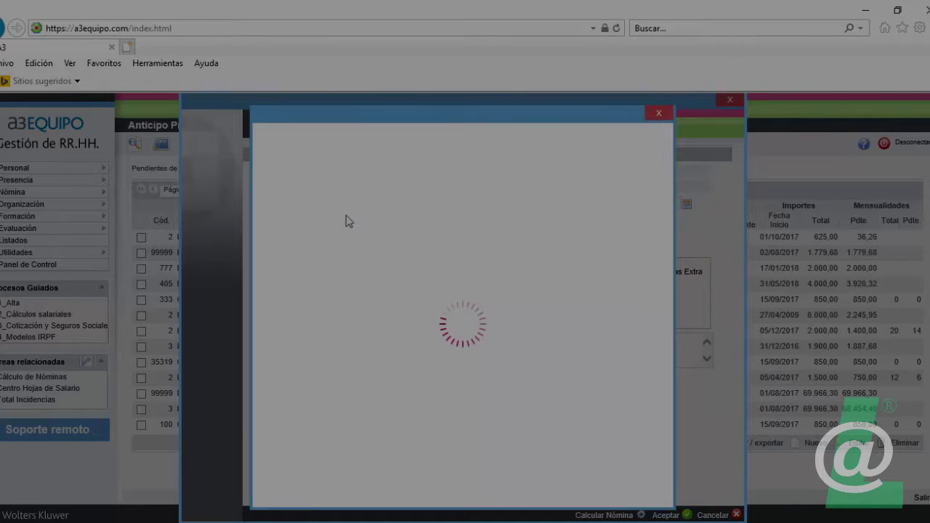
click(330, 289)
click(594, 501)
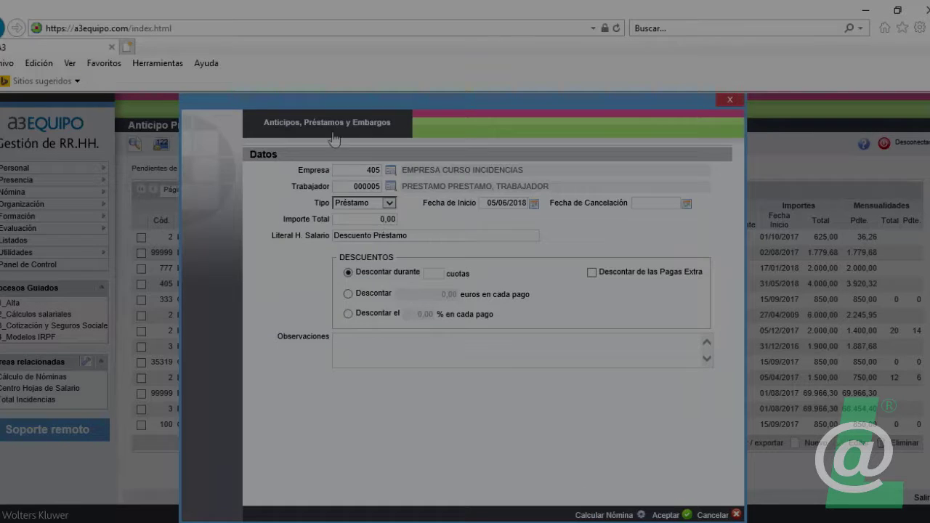
Define a Préstamo from 01/05/2018 with Fecha de Cancelación 31/12/2018 and an Importe Total of 5.000,00.
click(391, 203)
click(354, 203)
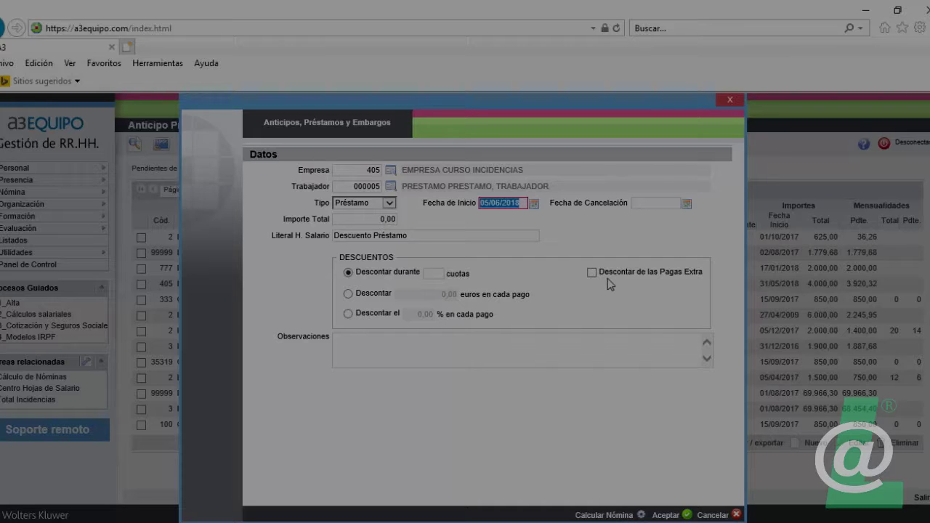
text(01/05/2018)
click(654, 203)
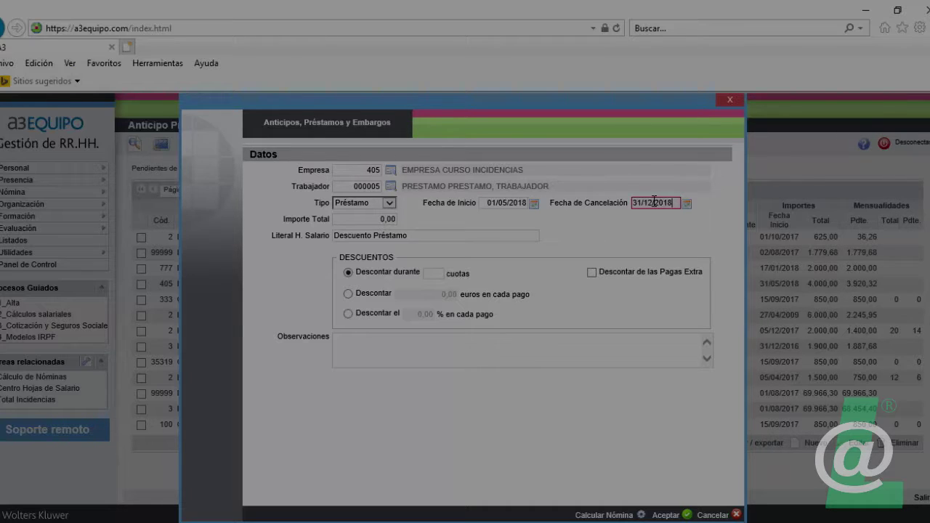
click(350, 219)
text(50)
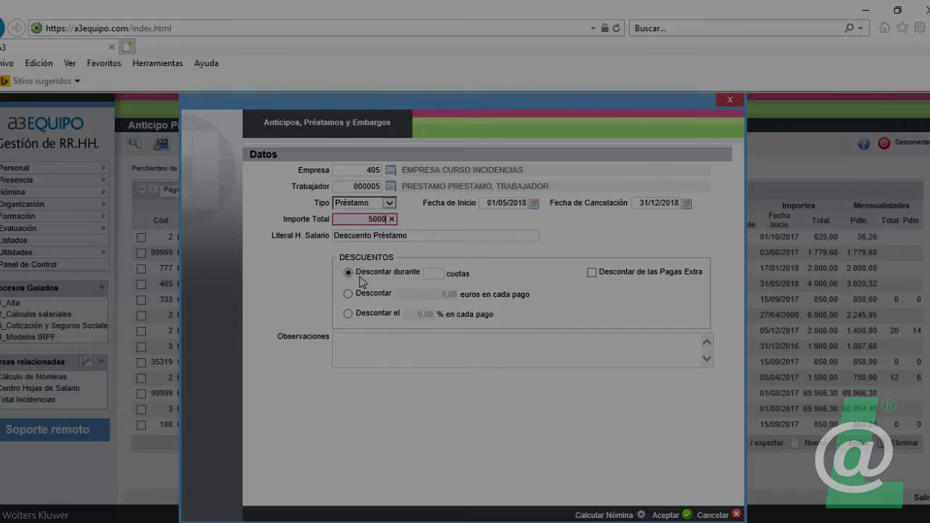
Set the loan to Descontar durante 10 cuotas and review the monthly payment schedule.
click(435, 273)
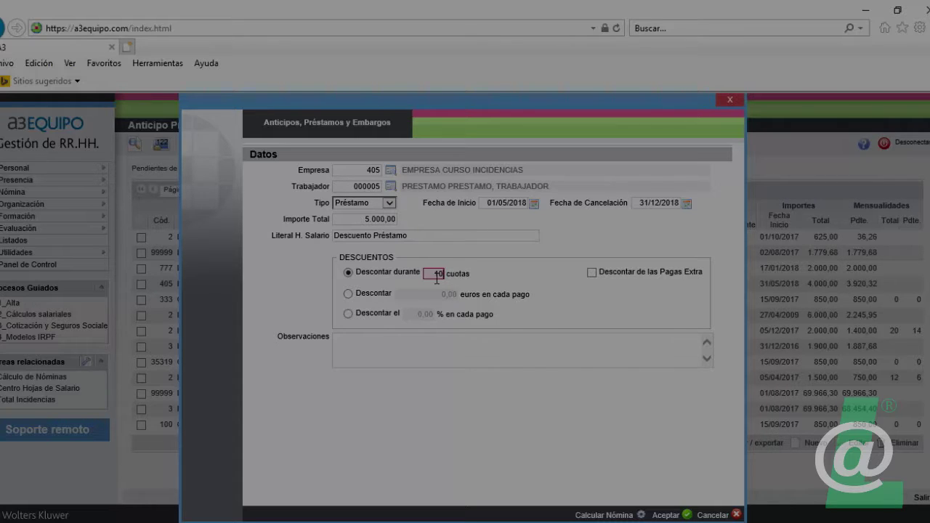
key(Tab)
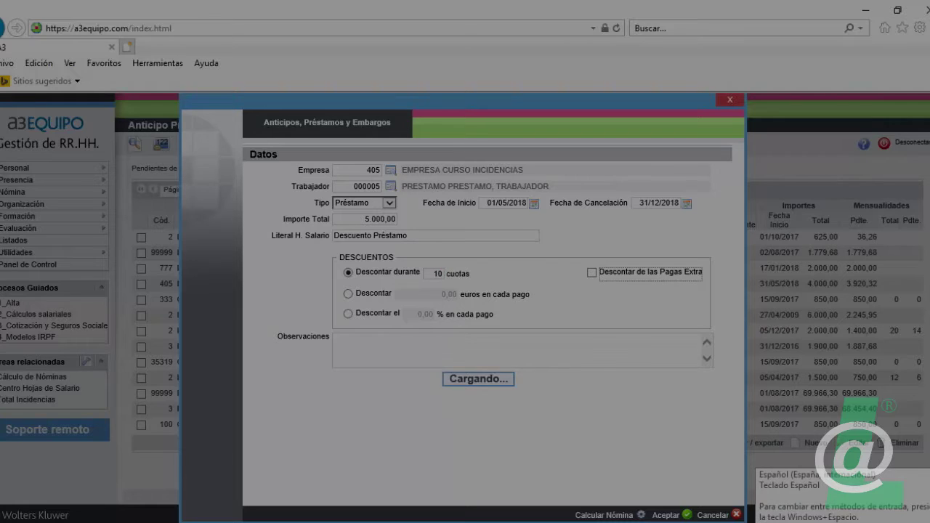
scroll(541, 392, down, 1)
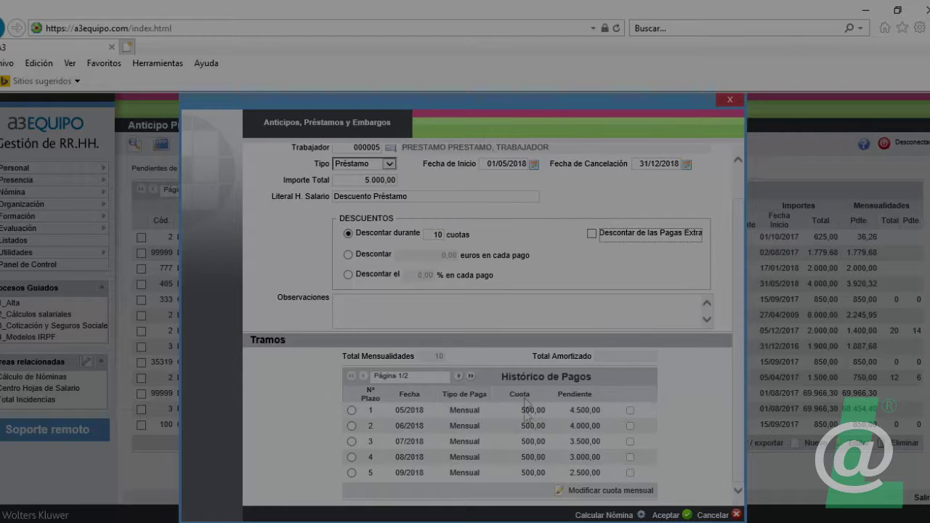
Try deducting the loan at 200,00 euros in each payment and review the payment schedule.
click(433, 233)
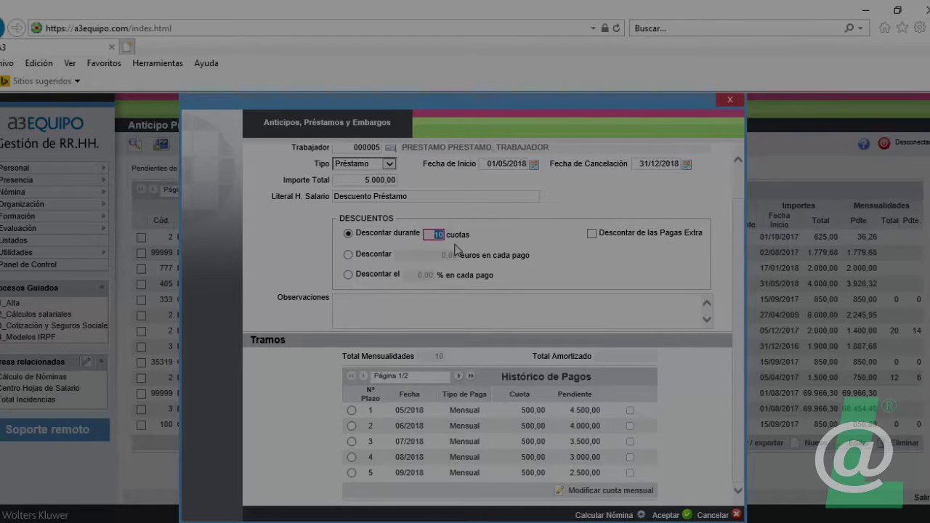
click(354, 262)
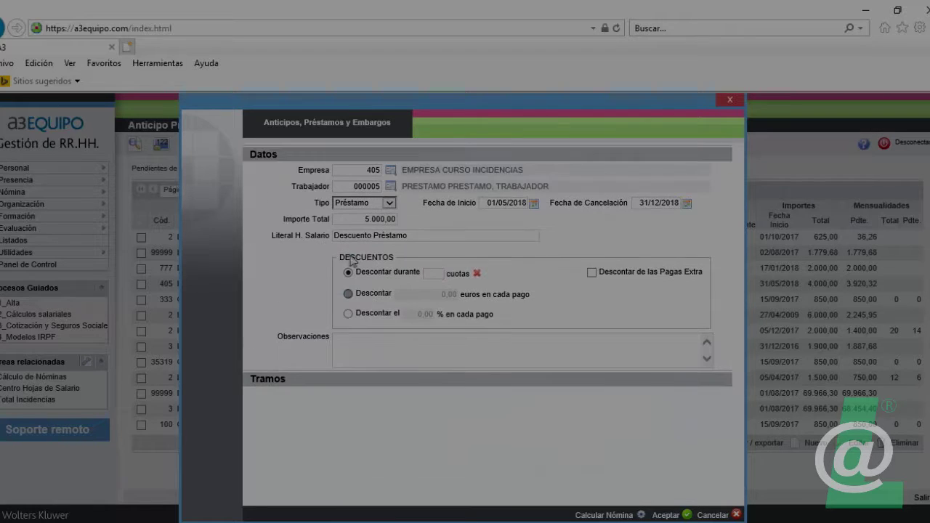
click(348, 294)
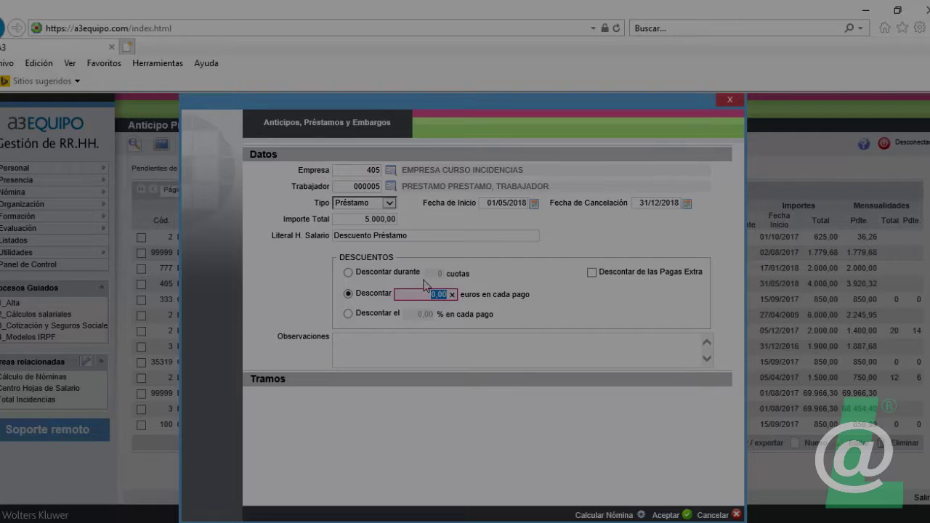
text(20)
key(Tab)
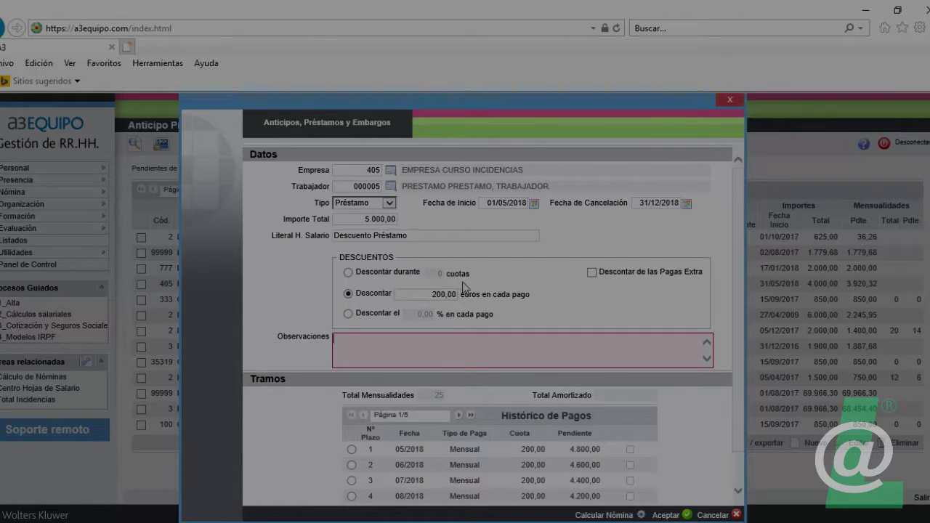
scroll(436, 422, down, 1)
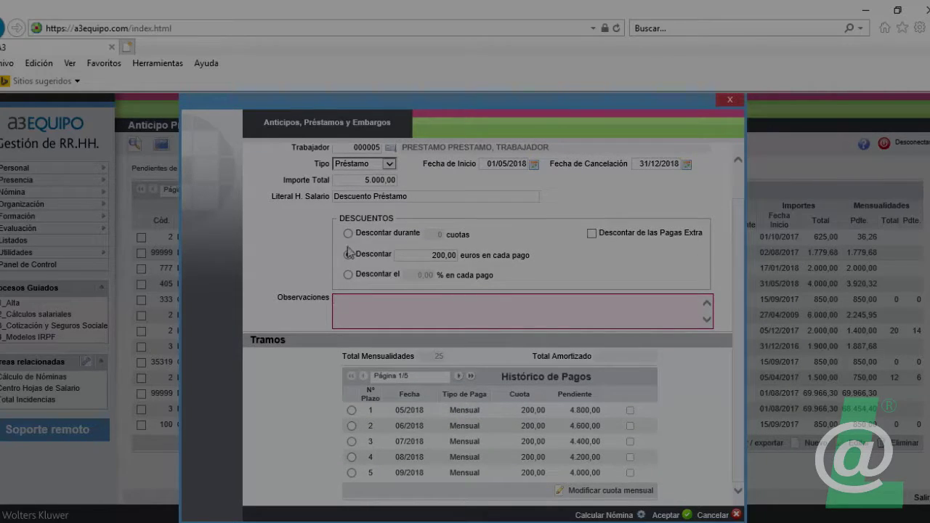
Try deducting 10,00 % of the loan in each payment and review the payment schedule.
click(348, 275)
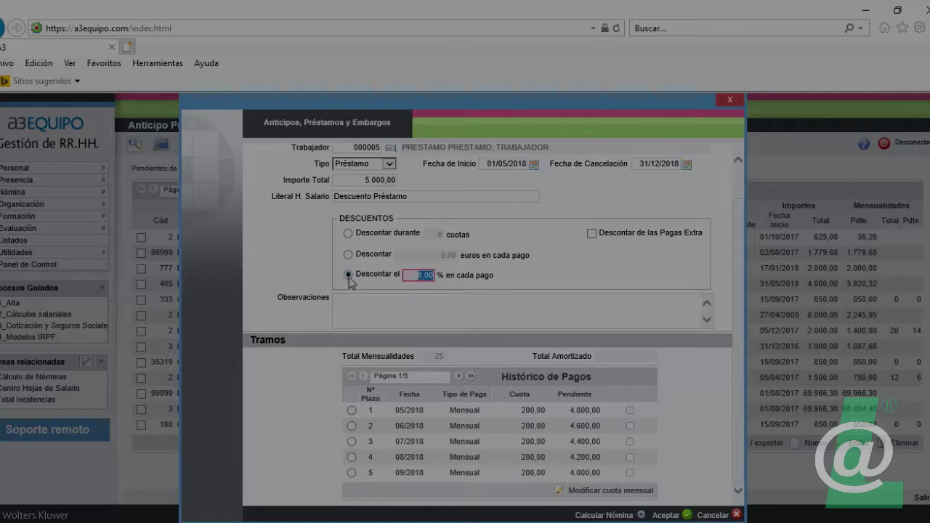
text(10)
click(435, 314)
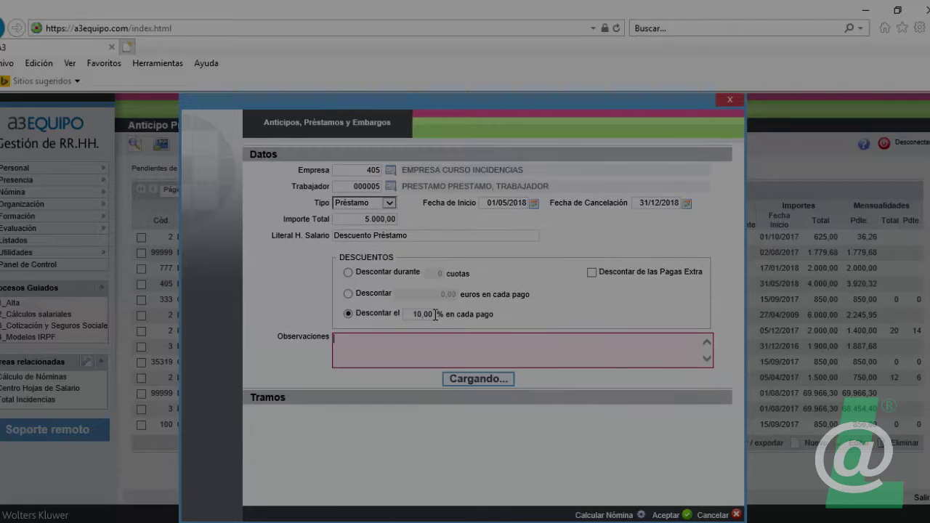
scroll(565, 379, down, 1)
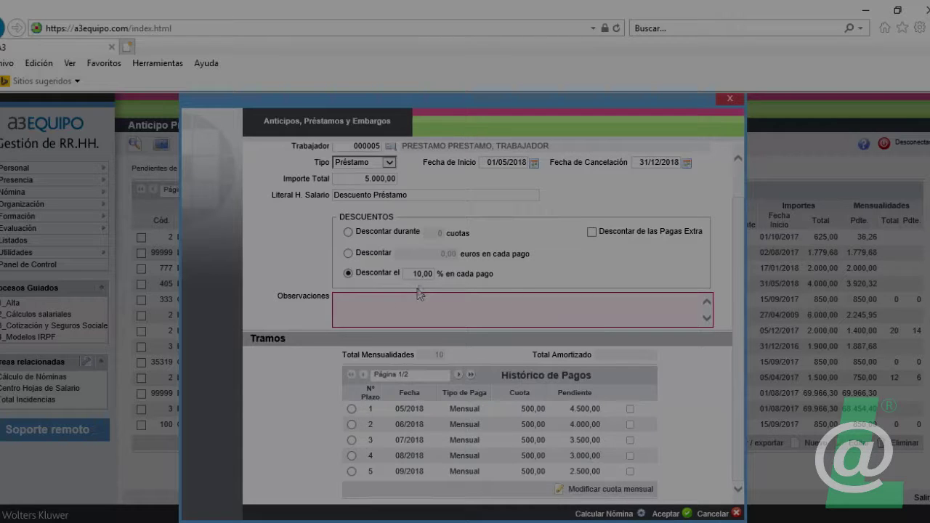
Set the loan deduction to Descontar durante 10 cuotas and save the loan data.
click(349, 233)
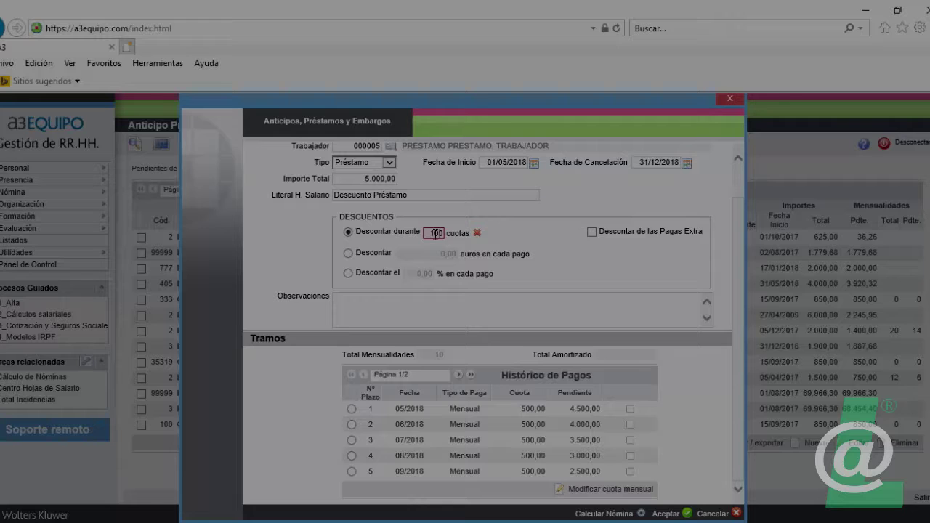
key(Tab)
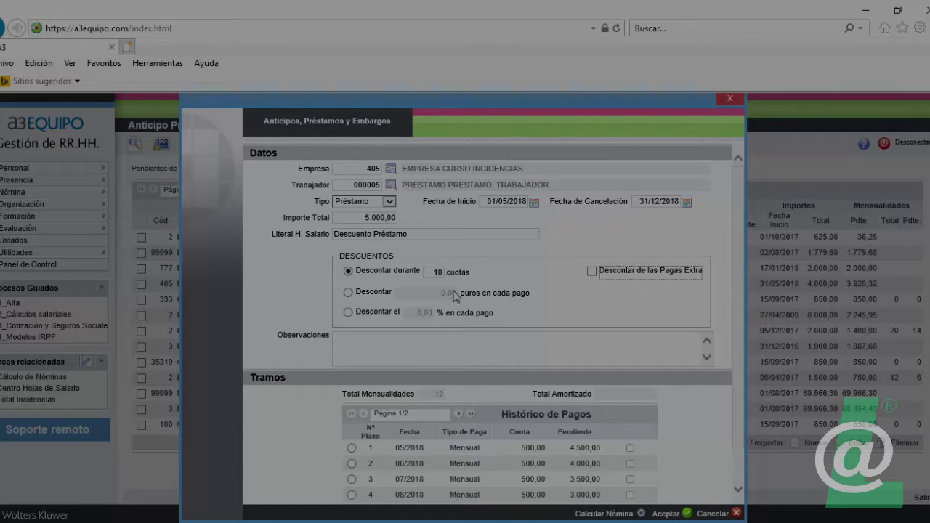
scroll(550, 400, down, 1)
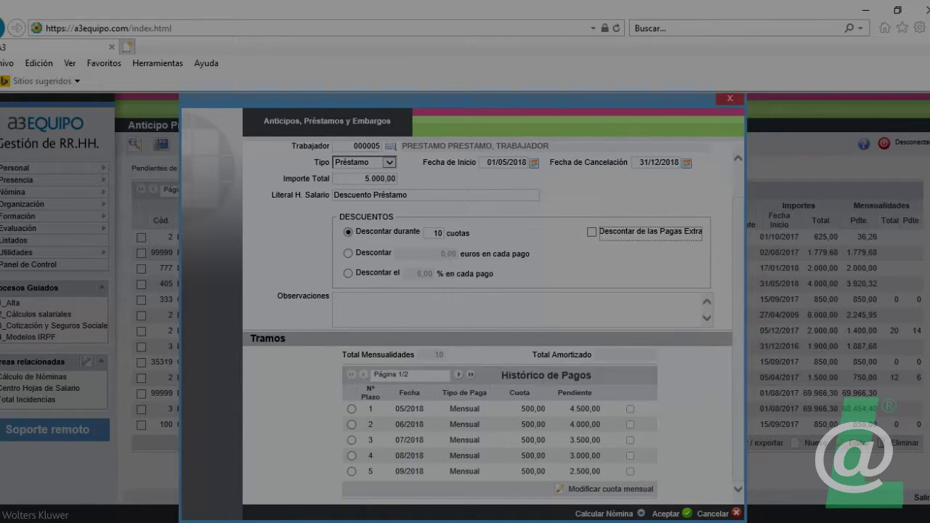
click(666, 512)
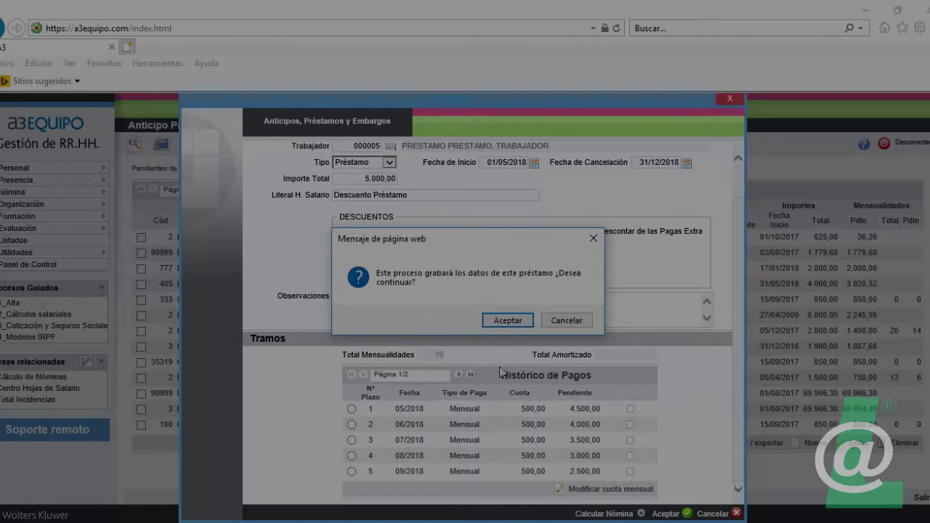
click(510, 322)
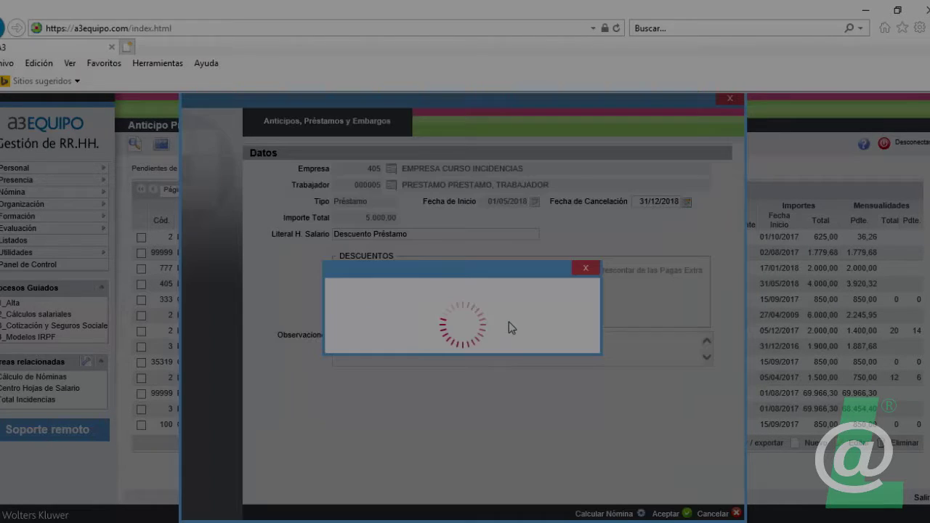